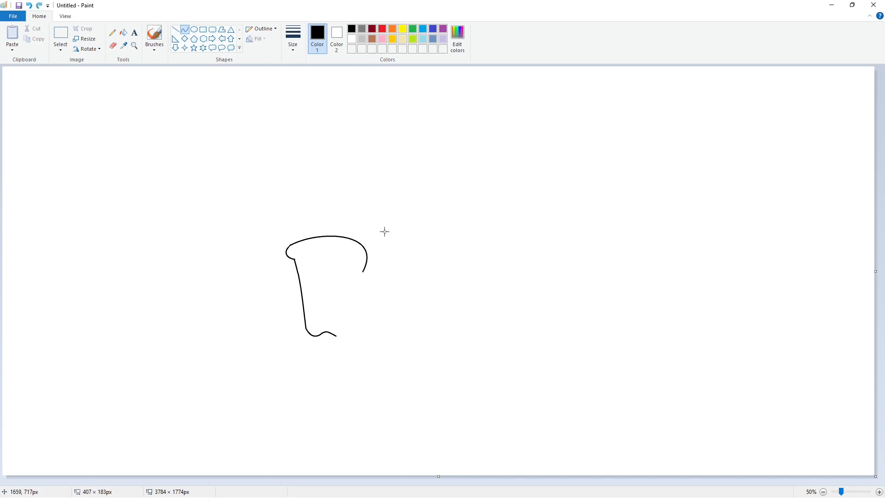
- Undo the last curve and finish the outer outline of the letter B with black curves, closing both bowls
{"action": "key", "text": "ctrl+z"}
{"action": "mouse_move", "coordinate": [291, 244]}
{"action": "left_mouse_down"}
{"action": "mouse_move", "coordinate": [345, 254]}
{"action": "mouse_move", "coordinate": [363, 271]}
{"action": "mouse_move", "coordinate": [317, 231]}
{"action": "left_mouse_up"}
{"action": "left_click_drag", "start_coordinate": [370, 232], "coordinate": [388, 227]}
{"action": "left_click", "coordinate": [442, 233]}
{"action": "mouse_move", "coordinate": [378, 305]}
{"action": "left_mouse_down"}
{"action": "mouse_move", "coordinate": [375, 320]}
{"action": "mouse_move", "coordinate": [387, 295]}
{"action": "left_mouse_up"}
{"action": "left_click_drag", "start_coordinate": [370, 327], "coordinate": [371, 330]}
{"action": "left_click_drag", "start_coordinate": [354, 338], "coordinate": [349, 340]}
{"action": "left_click", "coordinate": [417, 335]}
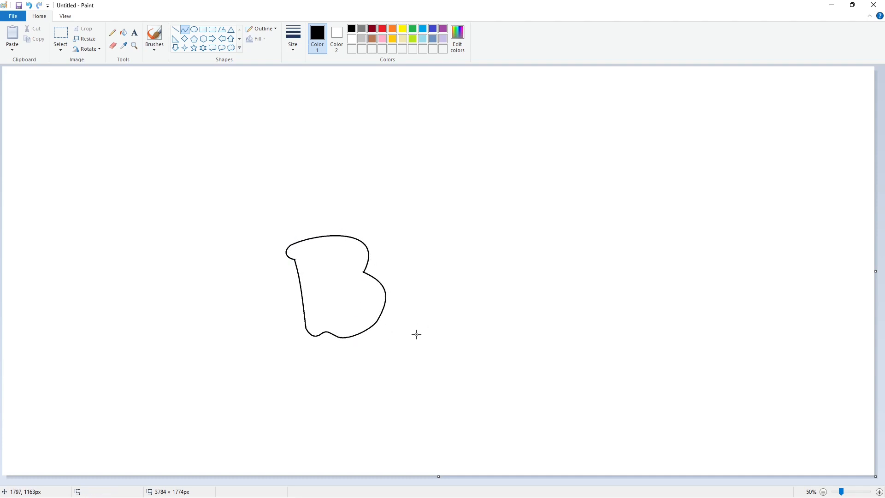
- Draw the inner contours of the B with lines and curves, and fill the letter's body with black
{"action": "left_click_drag", "start_coordinate": [311, 256], "coordinate": [322, 314]}
{"action": "left_click_drag", "start_coordinate": [312, 256], "coordinate": [328, 270]}
{"action": "left_click_drag", "start_coordinate": [348, 255], "coordinate": [356, 252]}
{"action": "mouse_move", "coordinate": [357, 259]}
{"action": "left_mouse_down"}
{"action": "mouse_move", "coordinate": [327, 279]}
{"action": "mouse_move", "coordinate": [318, 269]}
{"action": "left_mouse_up"}
{"action": "left_click_drag", "start_coordinate": [315, 284], "coordinate": [313, 288]}
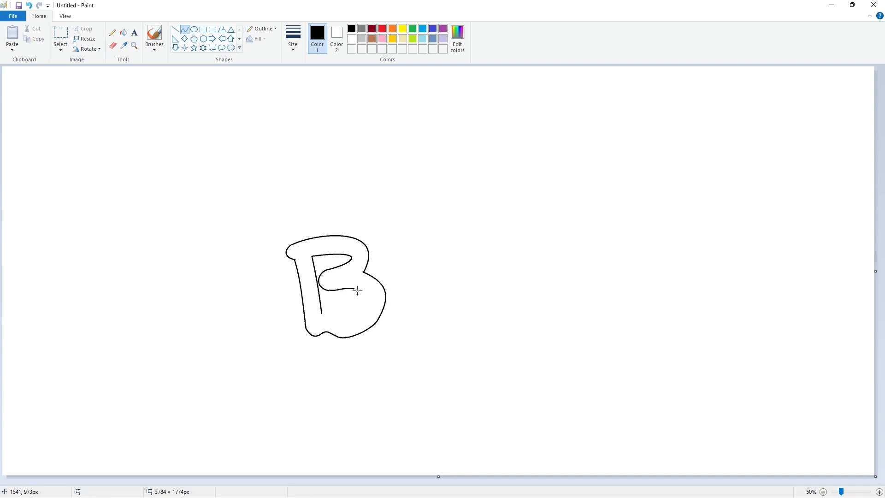
{"action": "left_click_drag", "start_coordinate": [360, 309], "coordinate": [336, 314]}
{"action": "left_click", "coordinate": [368, 311]}
{"action": "left_click", "coordinate": [415, 312]}
{"action": "left_click", "coordinate": [123, 32]}
{"action": "left_click", "coordinate": [341, 244]}
- Draw a long horizontal purple guide line just beneath the B, extending across the space for the remaining letters
{"action": "left_click", "coordinate": [443, 29]}
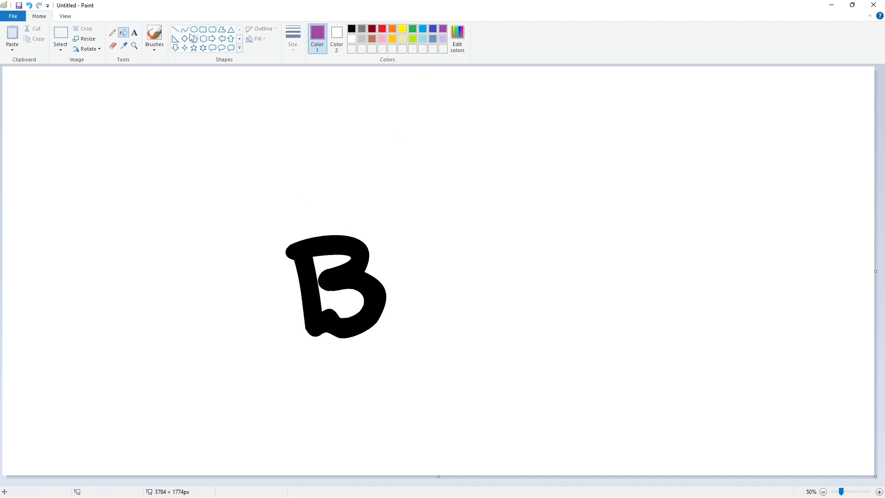
{"action": "left_click", "coordinate": [175, 29]}
{"action": "left_click_drag", "start_coordinate": [318, 341], "coordinate": [687, 351]}
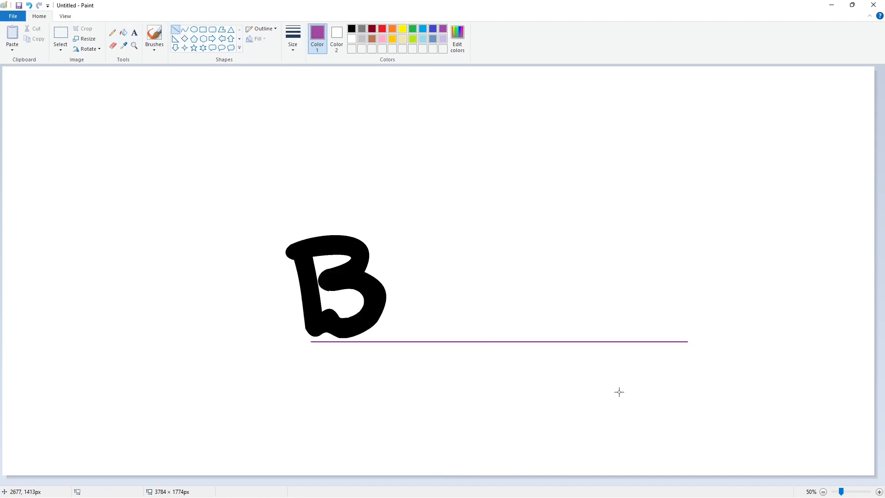
- Draw the outer outline of a lowercase a beside the B with black curves, resting just above the guide line
{"action": "left_click", "coordinate": [184, 29]}
{"action": "left_click", "coordinate": [352, 28]}
{"action": "left_click_drag", "start_coordinate": [422, 270], "coordinate": [396, 331]}
{"action": "left_click_drag", "start_coordinate": [411, 301], "coordinate": [397, 272]}
{"action": "mouse_move", "coordinate": [396, 309]}
{"action": "left_mouse_down"}
{"action": "mouse_move", "coordinate": [377, 314]}
{"action": "mouse_move", "coordinate": [433, 319]}
{"action": "left_mouse_up"}
{"action": "left_click_drag", "start_coordinate": [417, 326], "coordinate": [405, 335]}
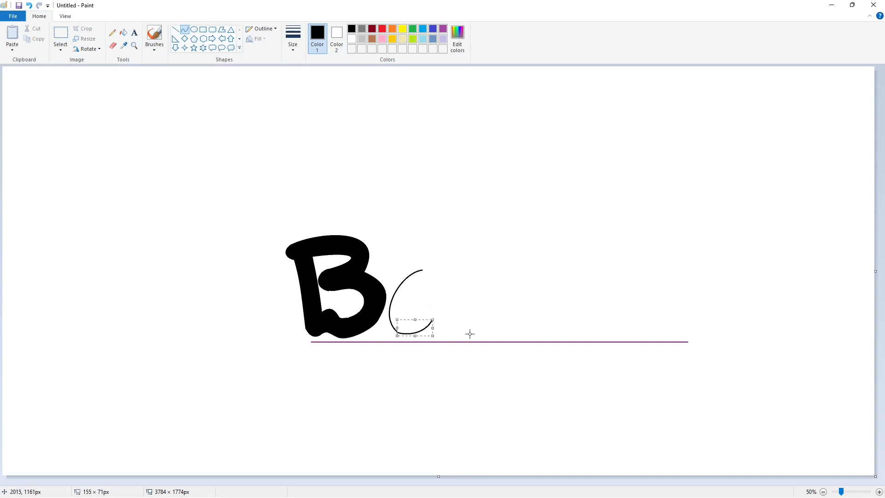
{"action": "left_click_drag", "start_coordinate": [467, 334], "coordinate": [426, 333]}
{"action": "left_click_drag", "start_coordinate": [434, 277], "coordinate": [450, 277]}
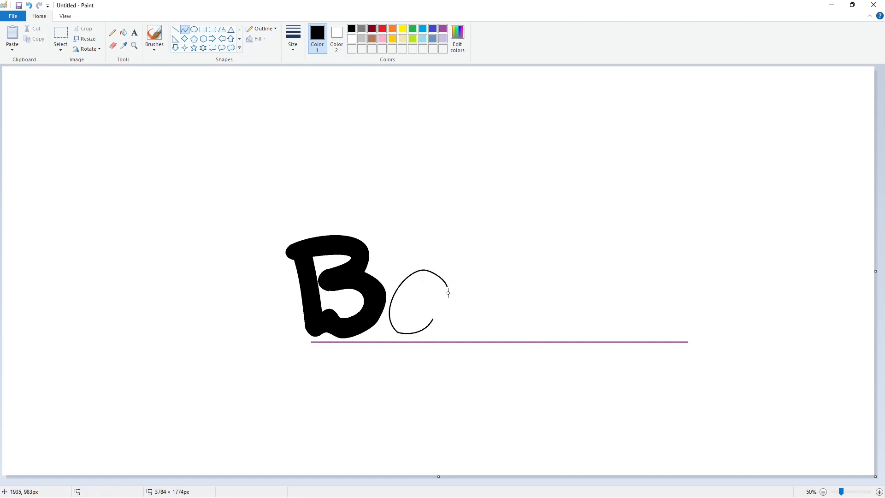
{"action": "left_click_drag", "start_coordinate": [446, 334], "coordinate": [448, 331]}
{"action": "left_click_drag", "start_coordinate": [448, 309], "coordinate": [447, 331]}
- Draw the inner opening of the a with curves and fill the letter's body with black
{"action": "mouse_move", "coordinate": [449, 305]}
{"action": "left_mouse_down"}
{"action": "mouse_move", "coordinate": [445, 333]}
{"action": "mouse_move", "coordinate": [455, 328]}
{"action": "mouse_move", "coordinate": [445, 334]}
{"action": "mouse_move", "coordinate": [409, 318]}
{"action": "left_mouse_up"}
{"action": "key", "text": "ctrl+z"}
{"action": "left_click_drag", "start_coordinate": [416, 317], "coordinate": [426, 285]}
{"action": "left_click_drag", "start_coordinate": [417, 286], "coordinate": [406, 314]}
{"action": "left_click", "coordinate": [476, 308]}
{"action": "left_click_drag", "start_coordinate": [405, 316], "coordinate": [406, 318]}
{"action": "left_click", "coordinate": [479, 316]}
{"action": "left_click", "coordinate": [124, 32]}
{"action": "left_click", "coordinate": [440, 313]}
- Outline a lowercase r after the a with black curves and fill it with black
{"action": "left_click", "coordinate": [184, 29]}
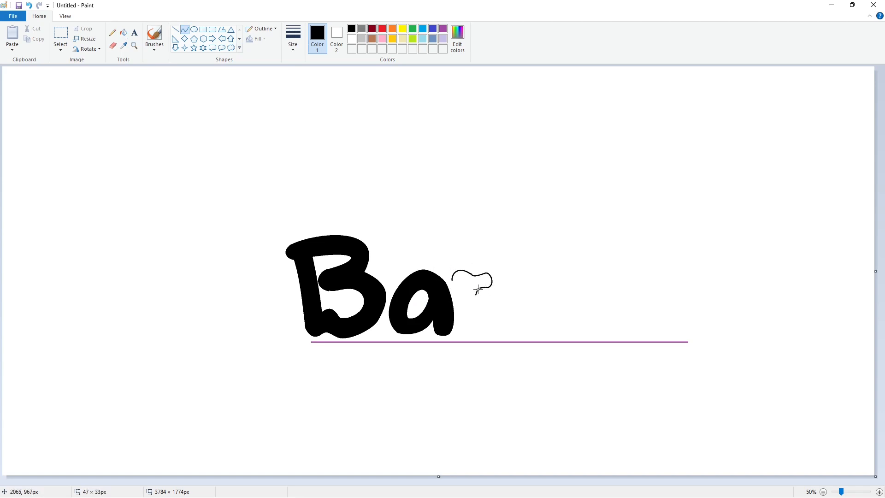
{"action": "left_click_drag", "start_coordinate": [477, 290], "coordinate": [480, 321]}
{"action": "left_click", "coordinate": [478, 314]}
{"action": "double_click", "coordinate": [481, 332]}
{"action": "left_click", "coordinate": [513, 334]}
{"action": "double_click", "coordinate": [462, 332]}
{"action": "left_click", "coordinate": [517, 329]}
{"action": "double_click", "coordinate": [451, 282]}
{"action": "left_click", "coordinate": [589, 314]}
{"action": "left_click", "coordinate": [124, 33]}
{"action": "left_click", "coordinate": [463, 284]}
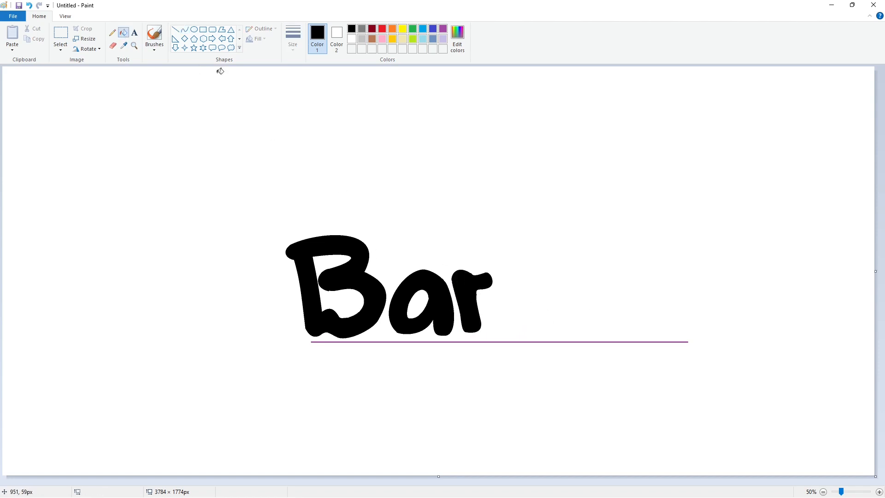
- Outline a lowercase n after the r with black curves and fill it with black
{"action": "left_click", "coordinate": [185, 30]}
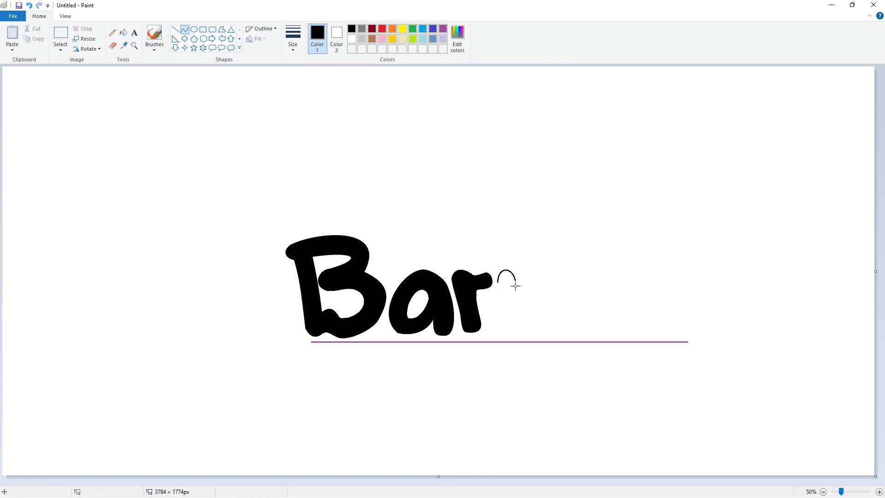
{"action": "mouse_move", "coordinate": [515, 280]}
{"action": "left_mouse_down"}
{"action": "mouse_move", "coordinate": [555, 290]}
{"action": "mouse_move", "coordinate": [552, 273]}
{"action": "mouse_move", "coordinate": [554, 290]}
{"action": "left_mouse_up"}
{"action": "left_click_drag", "start_coordinate": [542, 333], "coordinate": [549, 343]}
{"action": "left_click_drag", "start_coordinate": [498, 332], "coordinate": [497, 332]}
{"action": "left_click", "coordinate": [499, 341]}
{"action": "left_click", "coordinate": [513, 340]}
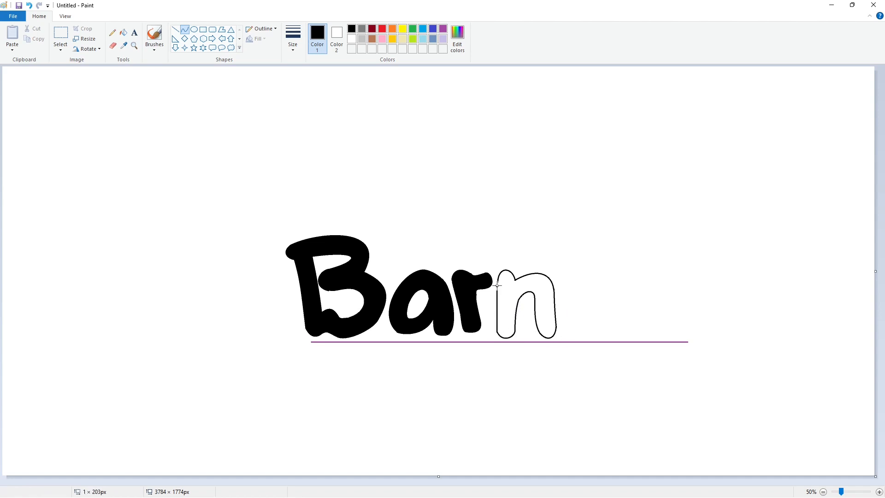
{"action": "left_click", "coordinate": [123, 32]}
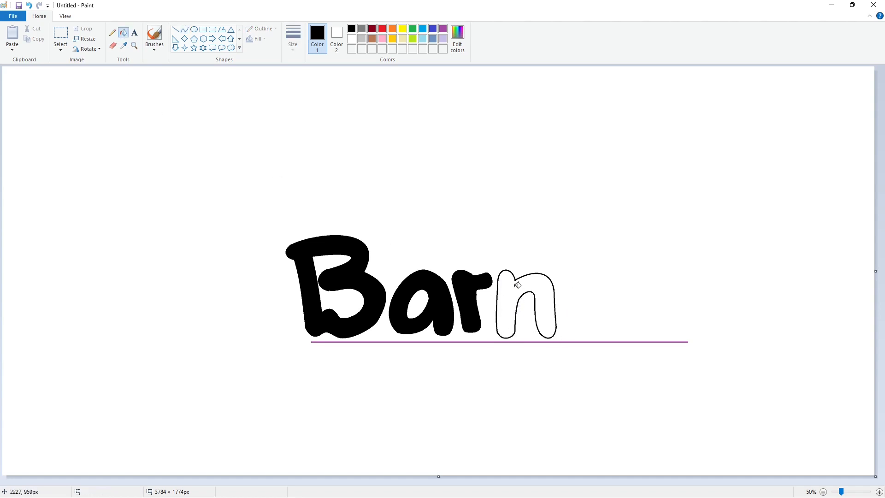
{"action": "left_click", "coordinate": [515, 285]}
- Draw the outer outline of a lowercase e after the n with black curves
{"action": "left_click", "coordinate": [184, 30]}
{"action": "mouse_move", "coordinate": [559, 293]}
{"action": "left_mouse_down"}
{"action": "mouse_move", "coordinate": [613, 283]}
{"action": "mouse_move", "coordinate": [563, 279]}
{"action": "mouse_move", "coordinate": [561, 267]}
{"action": "left_mouse_up"}
{"action": "left_click_drag", "start_coordinate": [585, 260], "coordinate": [591, 254]}
{"action": "left_click_drag", "start_coordinate": [613, 285], "coordinate": [579, 314]}
{"action": "left_click_drag", "start_coordinate": [609, 295], "coordinate": [616, 293]}
{"action": "left_click", "coordinate": [638, 332]}
{"action": "mouse_move", "coordinate": [610, 301]}
{"action": "left_mouse_down"}
{"action": "mouse_move", "coordinate": [598, 314]}
{"action": "mouse_move", "coordinate": [617, 310]}
{"action": "left_mouse_up"}
{"action": "left_click", "coordinate": [640, 326]}
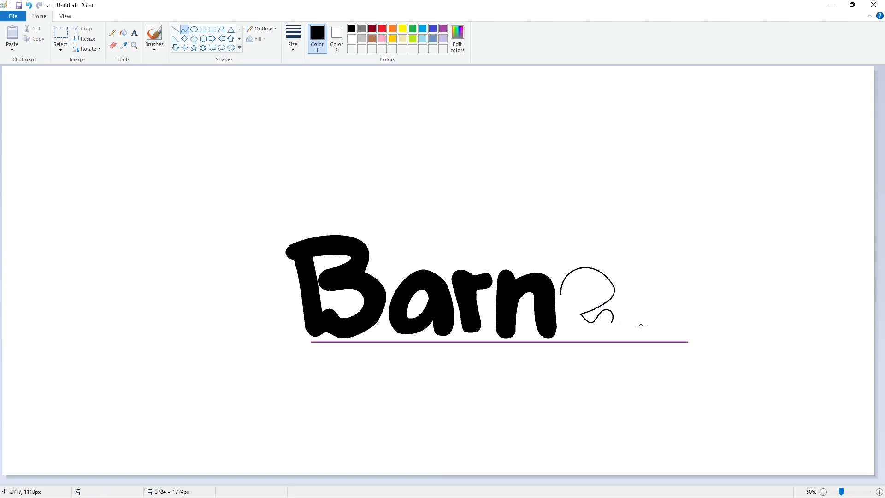
{"action": "left_click_drag", "start_coordinate": [571, 331], "coordinate": [570, 333]}
{"action": "left_click_drag", "start_coordinate": [601, 328], "coordinate": [606, 337]}
{"action": "left_click_drag", "start_coordinate": [584, 338], "coordinate": [595, 284]}
{"action": "left_click", "coordinate": [640, 341]}
{"action": "left_click", "coordinate": [635, 316]}
- Draw the small inner opening of the e with curves and fill the letter's body with black
{"action": "left_click_drag", "start_coordinate": [592, 290], "coordinate": [595, 293]}
{"action": "left_click_drag", "start_coordinate": [597, 291], "coordinate": [573, 282]}
{"action": "left_click", "coordinate": [638, 282]}
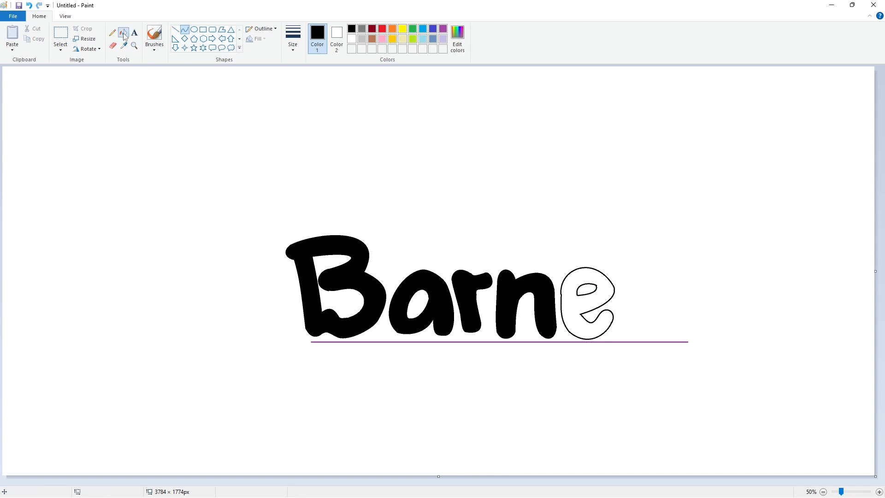
{"action": "left_click", "coordinate": [124, 33]}
{"action": "left_click", "coordinate": [570, 303]}
{"action": "left_click", "coordinate": [879, 491]}
{"action": "left_click", "coordinate": [175, 29]}
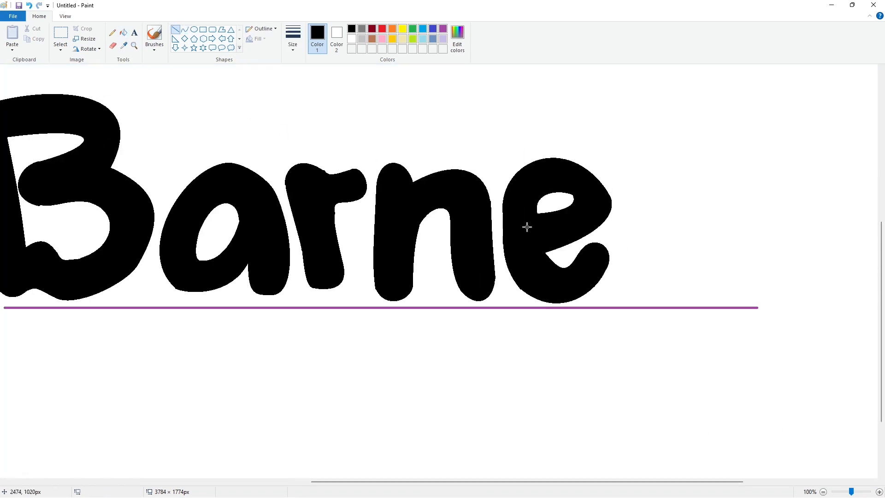
{"action": "left_click", "coordinate": [823, 492]}
- Draw both upper arms and the long diagonal edge of a lowercase y after the e with black curves
{"action": "left_click", "coordinate": [185, 30]}
{"action": "left_click_drag", "start_coordinate": [631, 308], "coordinate": [622, 266]}
{"action": "mouse_move", "coordinate": [624, 290]}
{"action": "left_mouse_down"}
{"action": "mouse_move", "coordinate": [612, 270]}
{"action": "mouse_move", "coordinate": [645, 289]}
{"action": "mouse_move", "coordinate": [663, 276]}
{"action": "mouse_move", "coordinate": [611, 355]}
{"action": "left_mouse_up"}
{"action": "left_click", "coordinate": [642, 273]}
{"action": "left_click", "coordinate": [636, 279]}
{"action": "left_click", "coordinate": [630, 259]}
{"action": "left_click", "coordinate": [666, 290]}
{"action": "left_click", "coordinate": [654, 278]}
{"action": "left_click", "coordinate": [650, 281]}
{"action": "left_click", "coordinate": [667, 287]}
{"action": "left_click", "coordinate": [650, 305]}
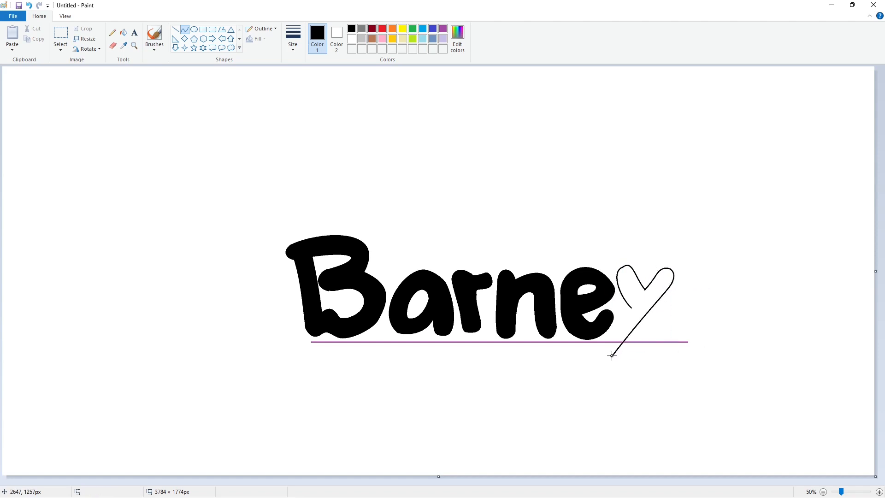
- Close the outline around the tail of the y with curves and fill the letter with black
{"action": "left_click", "coordinate": [600, 374]}
{"action": "left_click", "coordinate": [648, 372]}
{"action": "left_click_drag", "start_coordinate": [595, 362], "coordinate": [632, 307]}
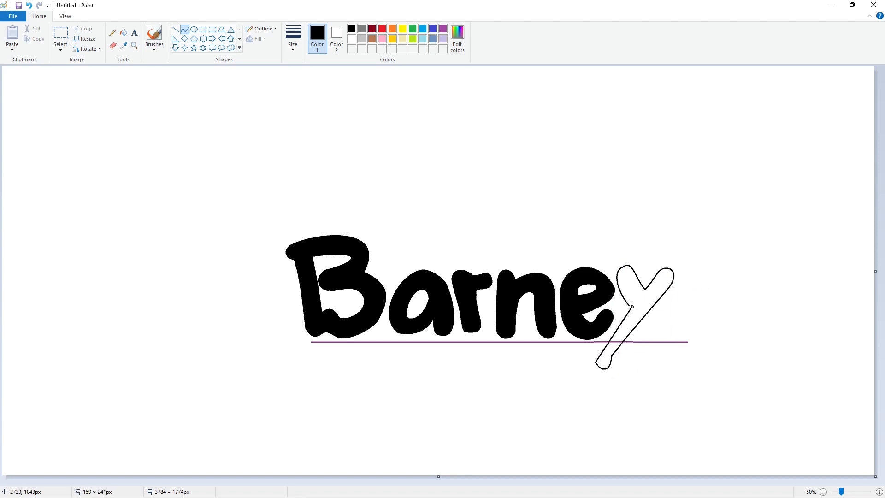
{"action": "left_click", "coordinate": [590, 352]}
{"action": "left_click", "coordinate": [592, 345]}
{"action": "left_click", "coordinate": [123, 33]}
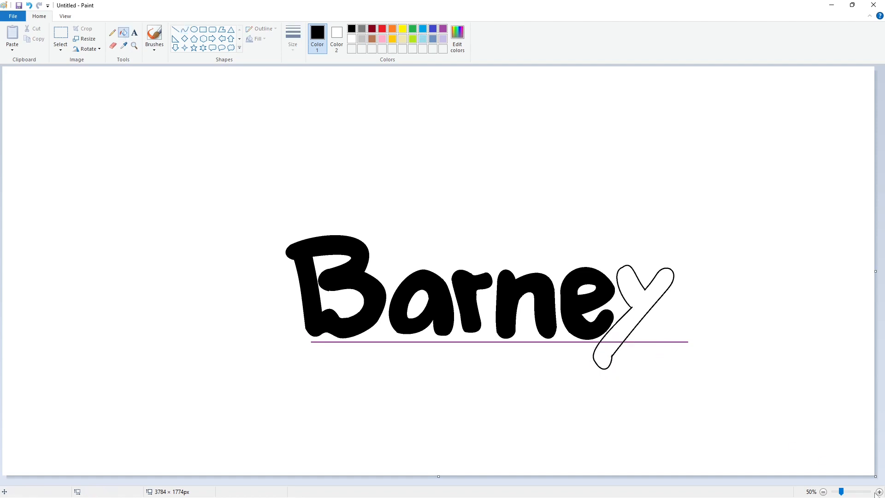
{"action": "left_click", "coordinate": [879, 491]}
{"action": "scroll", "coordinate": [645, 368], "scroll_direction": "right", "scroll_amount": 1}
{"action": "left_click", "coordinate": [533, 306]}
- Smooth the edges of the y with short black straight lines
{"action": "left_click", "coordinate": [175, 29]}
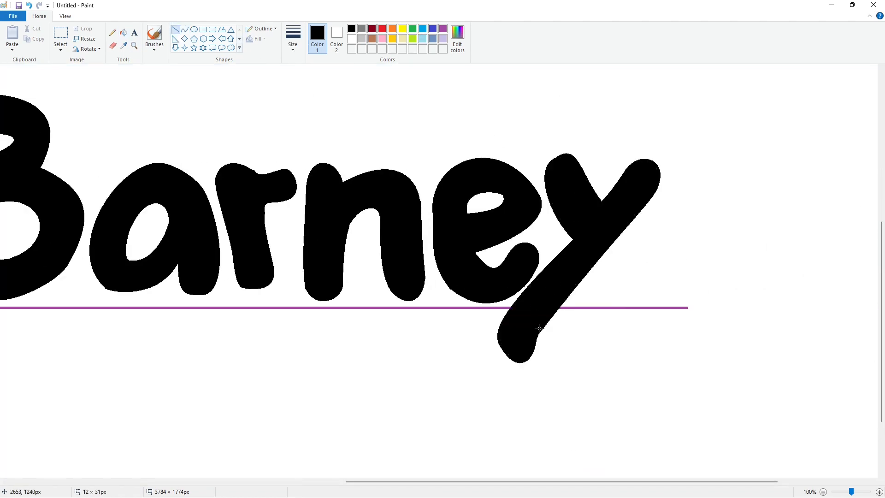
{"action": "left_click_drag", "start_coordinate": [554, 161], "coordinate": [560, 156]}
{"action": "left_click", "coordinate": [590, 164]}
- Remove the purple guide line by filling its visible segments with white
{"action": "left_click", "coordinate": [123, 33]}
{"action": "left_click", "coordinate": [352, 39]}
{"action": "left_click", "coordinate": [406, 308]}
{"action": "left_click", "coordinate": [594, 307]}
{"action": "left_click", "coordinate": [823, 491]}
- Select the area around the whole word Barney and copy it
{"action": "left_click", "coordinate": [61, 33]}
{"action": "left_click_drag", "start_coordinate": [236, 208], "coordinate": [719, 415]}
{"action": "key", "text": "ctrl+c"}
{"action": "left_click", "coordinate": [767, 383]}
- Fill the letters of the word Barney on the canvas with indigo
{"action": "left_click", "coordinate": [123, 33]}
{"action": "left_click", "coordinate": [432, 29]}
{"action": "left_click", "coordinate": [308, 299]}
{"action": "left_click", "coordinate": [398, 313]}
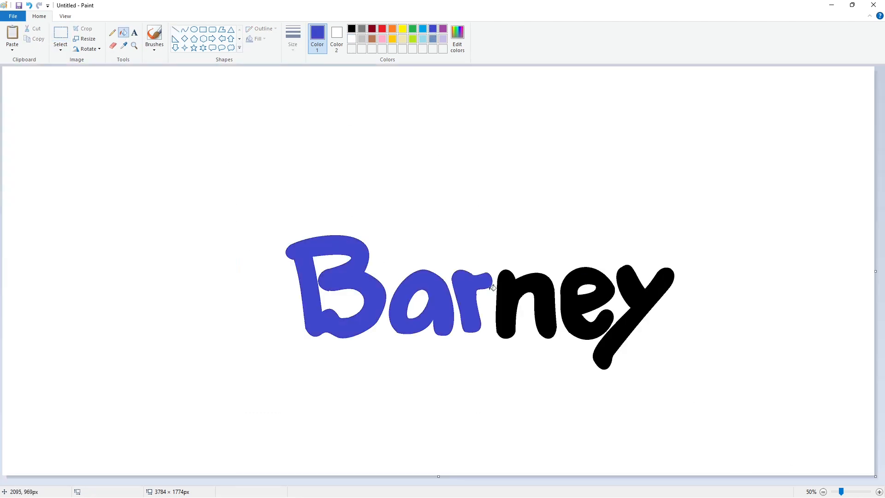
{"action": "left_click", "coordinate": [571, 304]}
- Paste the black word with a transparent background and offset it slightly up and right over the indigo letters as a drop shadow effect
{"action": "key", "text": "ctrl+v"}
{"action": "left_click", "coordinate": [60, 49]}
{"action": "left_click", "coordinate": [85, 133]}
{"action": "left_click_drag", "start_coordinate": [227, 183], "coordinate": [443, 315]}
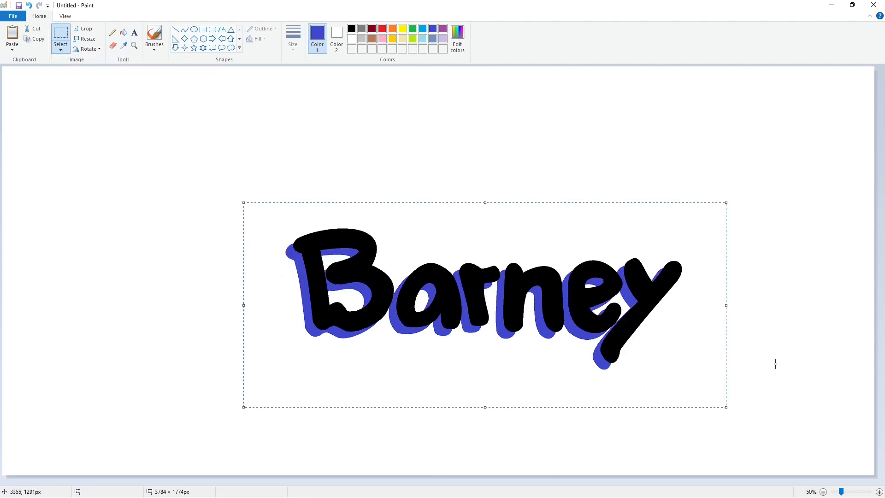
{"action": "key", "text": "Left"}
{"action": "key", "text": "Left"}
{"action": "key", "text": "Left"}
{"action": "key", "text": "Left"}
{"action": "key", "text": "Left"}
{"action": "left_click", "coordinate": [765, 446]}
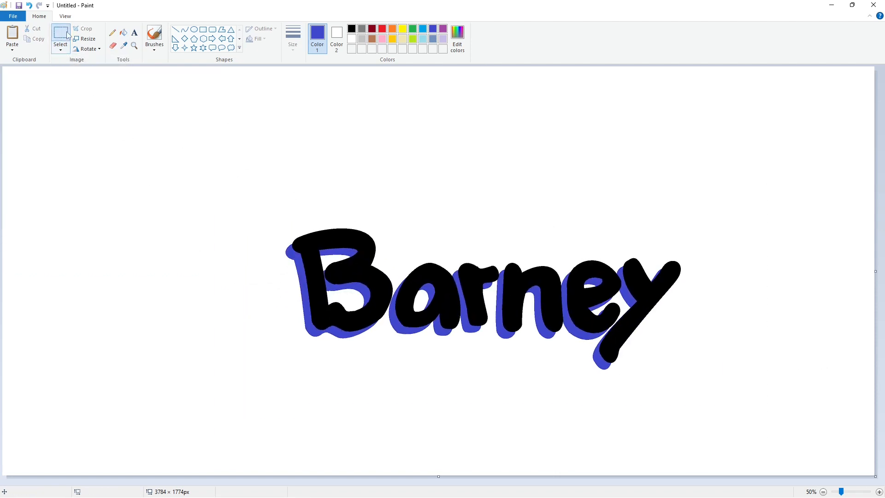
- Clear the canvas with black, indigo and white fills, and paste the shadowed Barney lettering back near its middle
{"action": "left_click", "coordinate": [123, 32]}
{"action": "left_click", "coordinate": [352, 29]}
{"action": "left_click", "coordinate": [280, 145]}
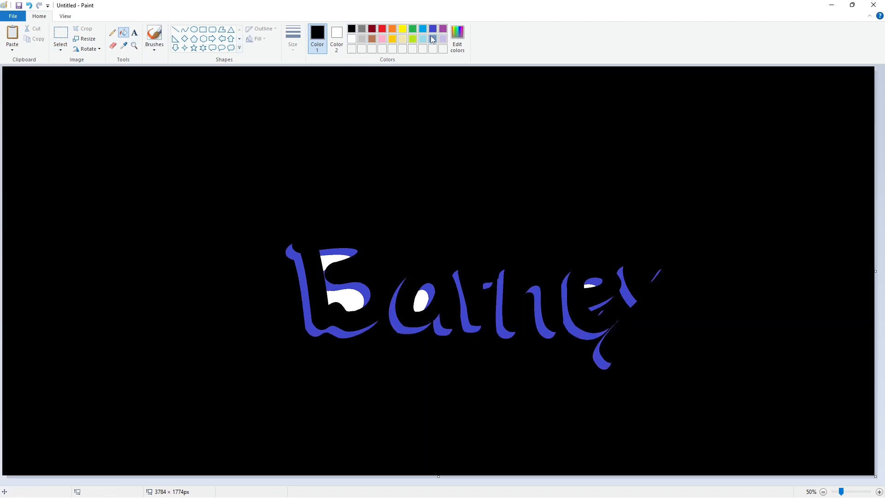
{"action": "left_click", "coordinate": [433, 29]}
{"action": "left_click", "coordinate": [369, 143]}
{"action": "left_click", "coordinate": [352, 39]}
{"action": "left_click", "coordinate": [350, 158]}
{"action": "key", "text": "ctrl+v"}
{"action": "left_click_drag", "start_coordinate": [311, 202], "coordinate": [512, 328]}
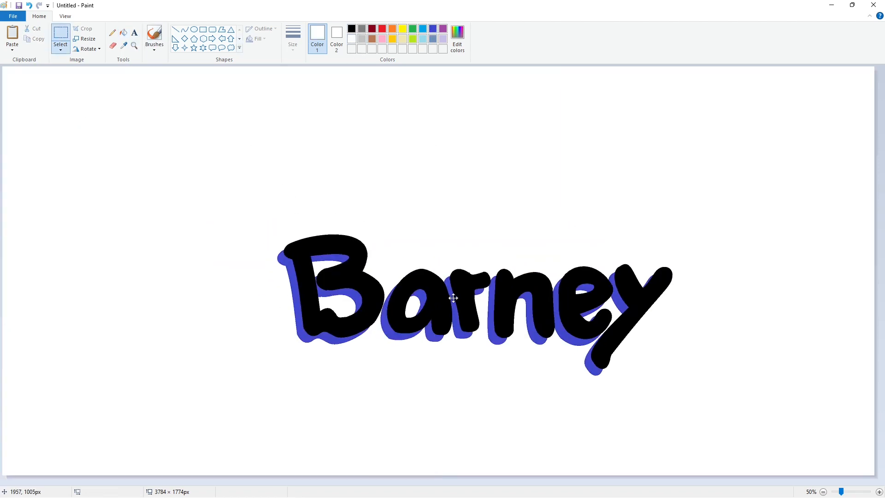
- Draw a black ellipse about 1091 px tall around the word and stretch it until the lettering sits inside with a margin
{"action": "left_click", "coordinate": [351, 29]}
{"action": "left_click", "coordinate": [194, 29]}
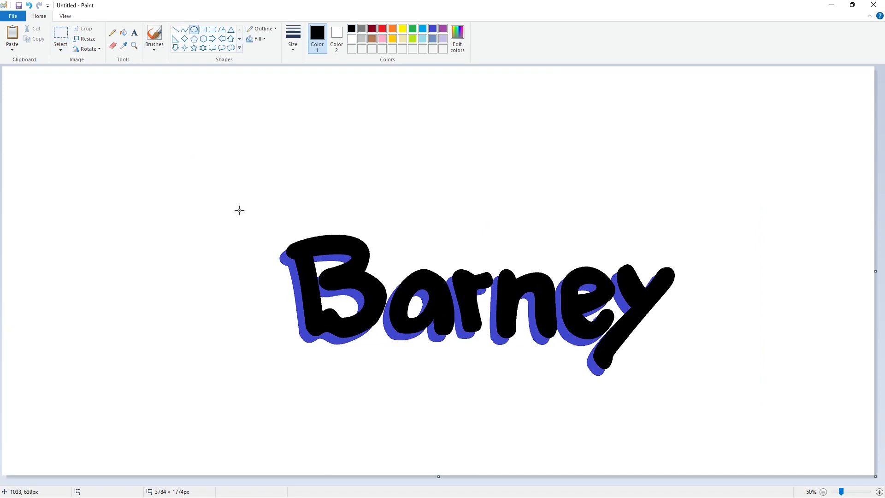
{"action": "left_click_drag", "start_coordinate": [239, 210], "coordinate": [699, 424]}
{"action": "left_click_drag", "start_coordinate": [469, 207], "coordinate": [475, 173]}
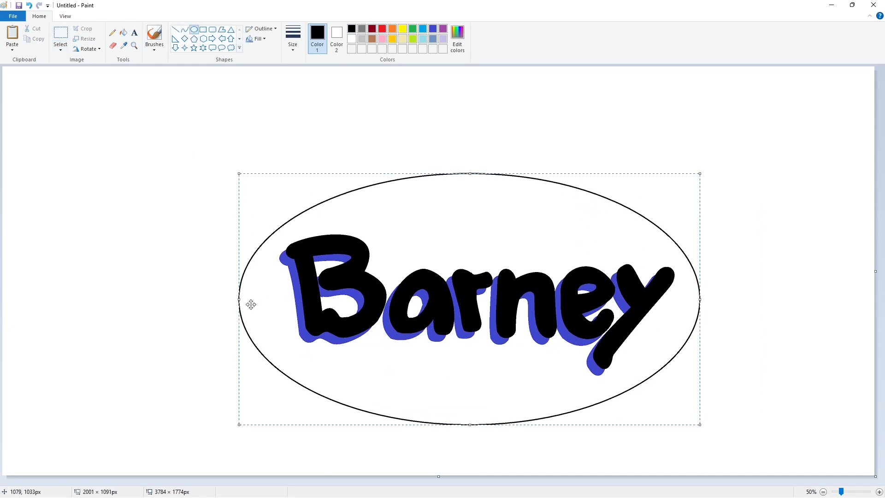
{"action": "left_click_drag", "start_coordinate": [238, 300], "coordinate": [221, 322]}
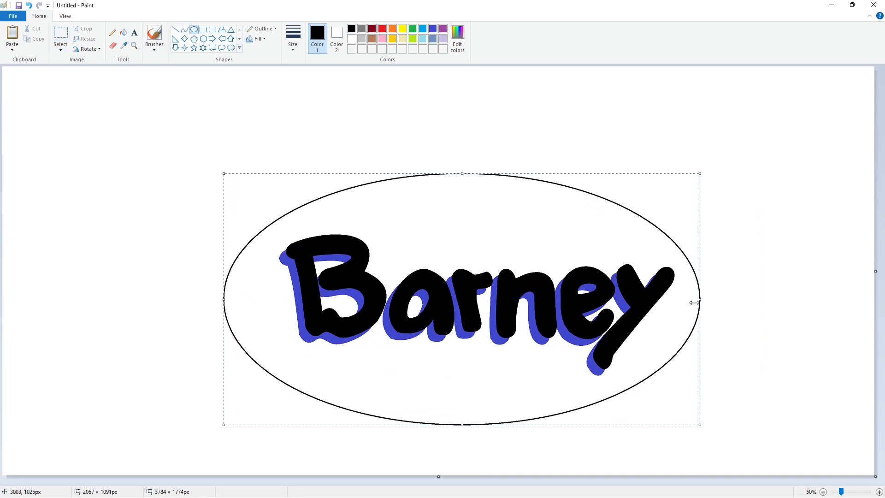
{"action": "left_click_drag", "start_coordinate": [699, 300], "coordinate": [715, 307]}
{"action": "left_click", "coordinate": [786, 317]}
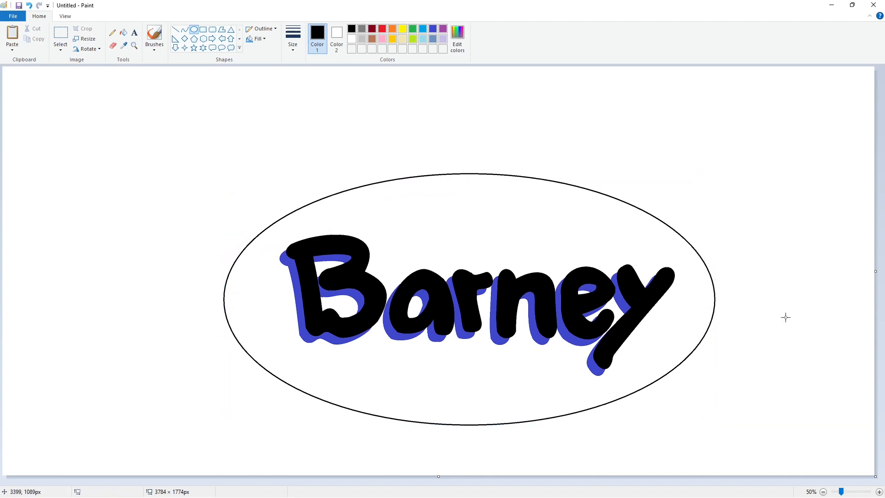
- Fill the ellipse behind the word and its outline with red
{"action": "left_click", "coordinate": [123, 33]}
{"action": "left_click", "coordinate": [382, 29]}
{"action": "left_click", "coordinate": [446, 236]}
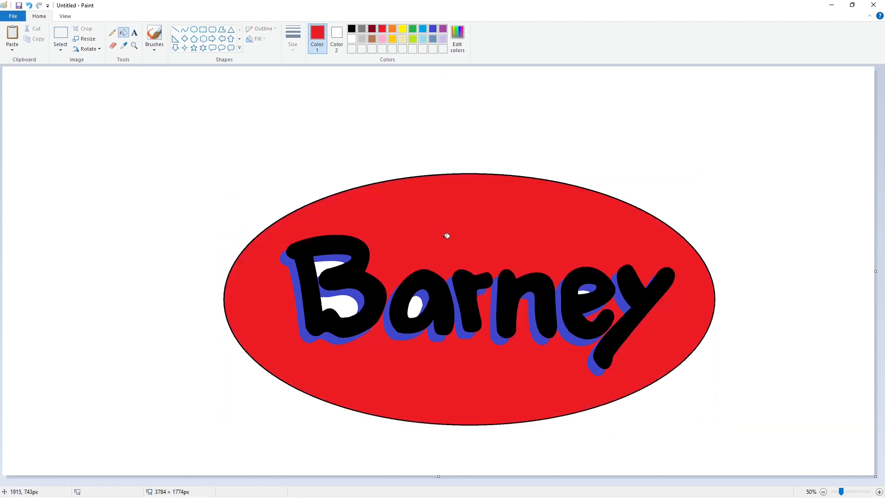
{"action": "left_click", "coordinate": [714, 274]}
- Draw a second black ellipse outline over the red oval, sized about 1929 × 1069 px
{"action": "left_click", "coordinate": [351, 28]}
{"action": "left_click", "coordinate": [194, 29]}
{"action": "left_click_drag", "start_coordinate": [265, 226], "coordinate": [677, 410]}
{"action": "left_click_drag", "start_coordinate": [473, 226], "coordinate": [474, 174]}
{"action": "left_click_drag", "start_coordinate": [265, 292], "coordinate": [234, 292]}
{"action": "left_click_drag", "start_coordinate": [455, 410], "coordinate": [462, 414]}
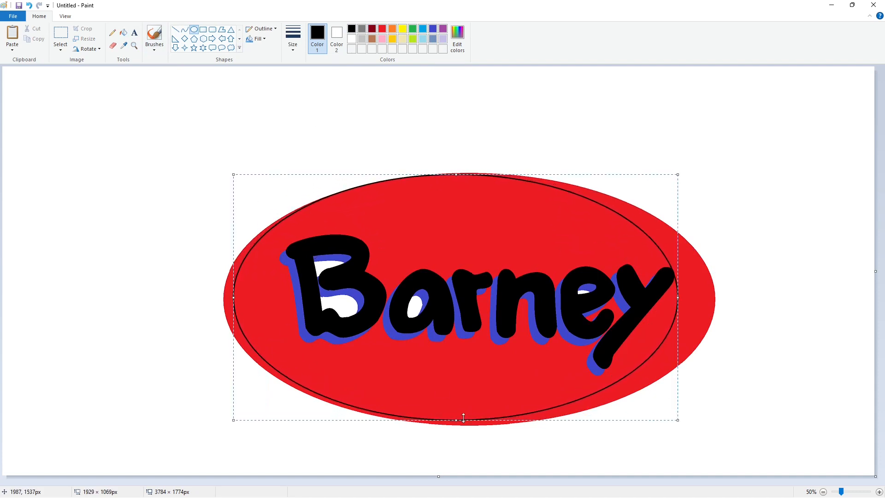
- Stretch the second ellipse to about 2215 px wide so it sits offset up and right of the red oval
{"action": "left_click_drag", "start_coordinate": [677, 294], "coordinate": [724, 294]}
{"action": "left_click_drag", "start_coordinate": [480, 414], "coordinate": [476, 411]}
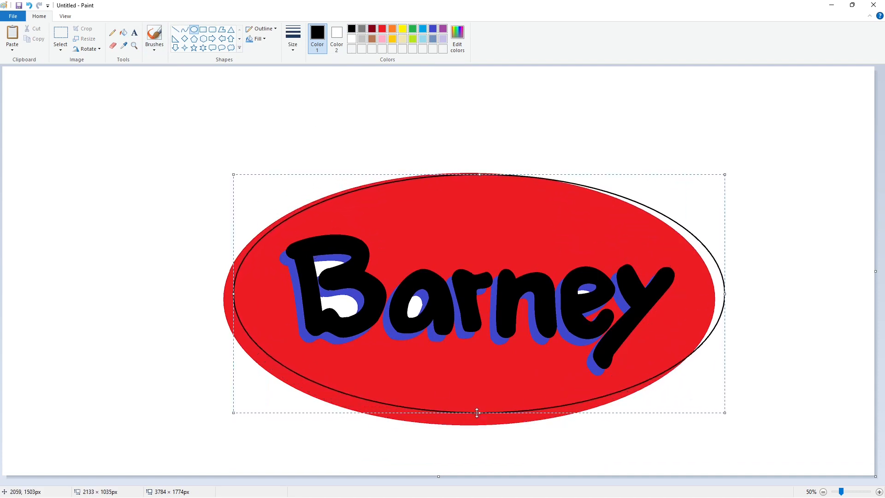
{"action": "mouse_move", "coordinate": [233, 297]}
{"action": "left_mouse_down"}
{"action": "mouse_move", "coordinate": [247, 299]}
{"action": "mouse_move", "coordinate": [234, 300]}
{"action": "left_mouse_up"}
{"action": "left_click_drag", "start_coordinate": [476, 174], "coordinate": [475, 165]}
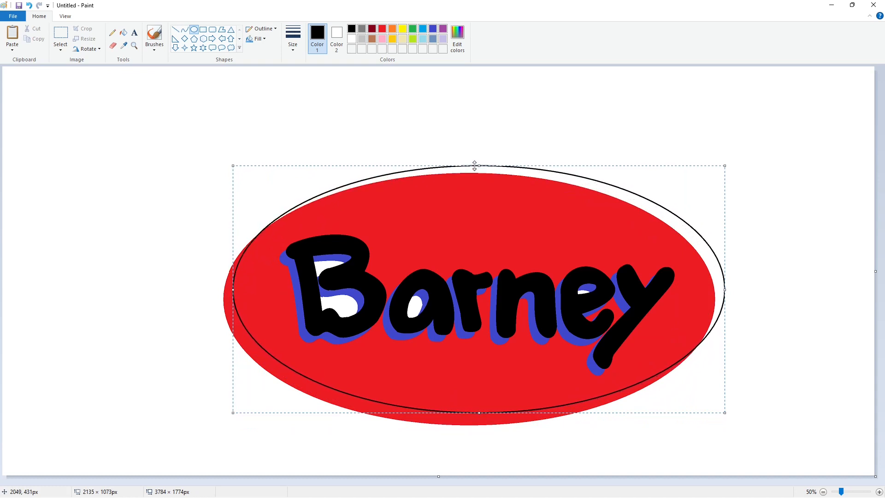
{"action": "left_click_drag", "start_coordinate": [724, 289], "coordinate": [742, 291]}
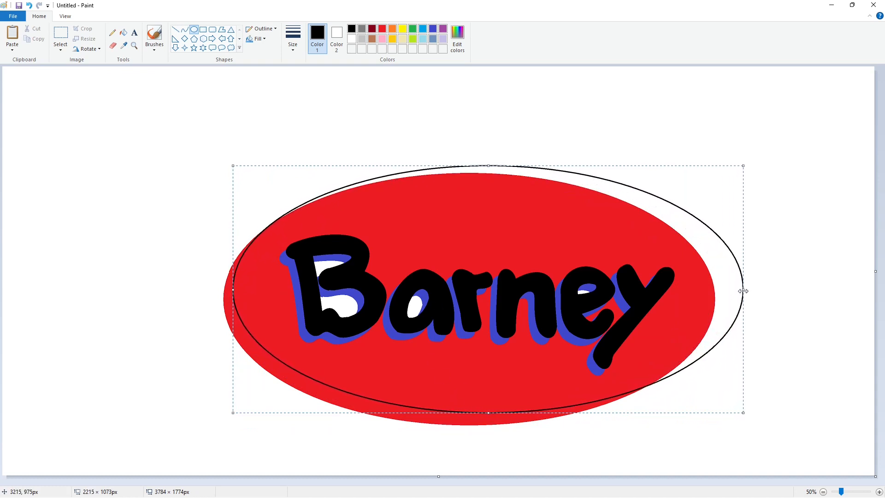
{"action": "left_click_drag", "start_coordinate": [488, 412], "coordinate": [488, 417]}
{"action": "left_click", "coordinate": [773, 367]}
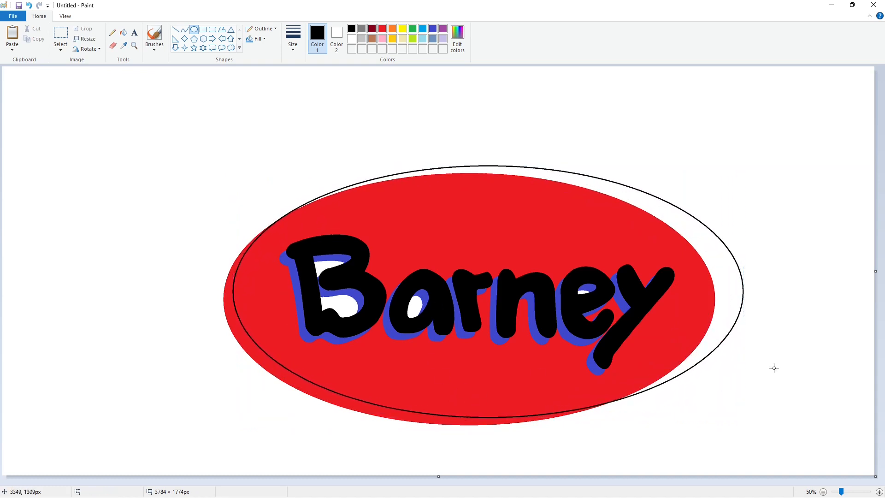
- Fill the red oval's lower-left crescent with black and draw a thicker purple ellipse about 1228 × 610 px over the oval
{"action": "left_click", "coordinate": [123, 33]}
{"action": "left_click", "coordinate": [233, 308]}
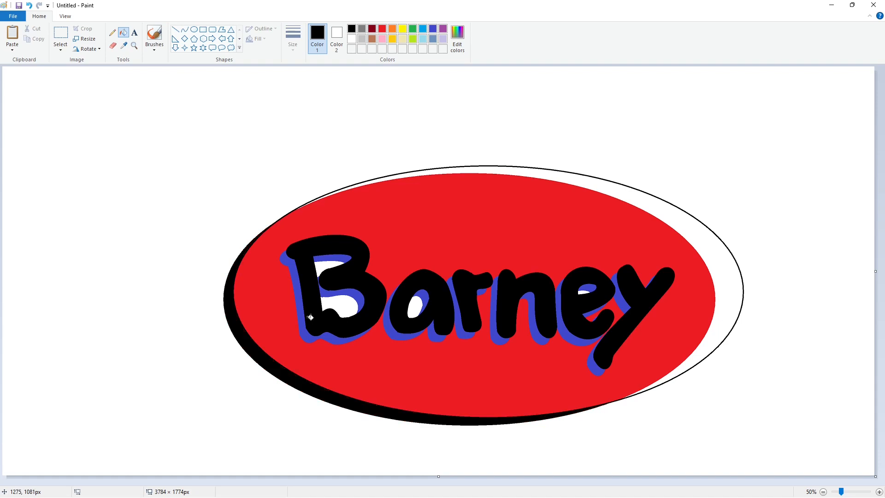
{"action": "left_click", "coordinate": [443, 30]}
{"action": "left_click", "coordinate": [879, 491]}
{"action": "left_click_drag", "start_coordinate": [396, 483], "coordinate": [580, 483]}
{"action": "scroll", "coordinate": [563, 388], "scroll_direction": "up", "scroll_amount": 2}
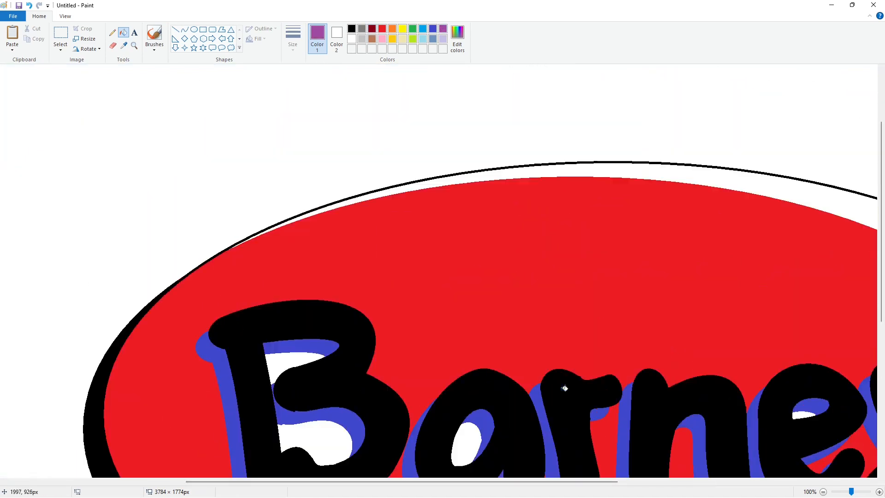
{"action": "left_click", "coordinate": [194, 30]}
{"action": "left_click", "coordinate": [292, 37]}
{"action": "left_click", "coordinate": [312, 119]}
{"action": "left_click_drag", "start_coordinate": [284, 164], "coordinate": [849, 445]}
{"action": "left_click_drag", "start_coordinate": [667, 364], "coordinate": [677, 367]}
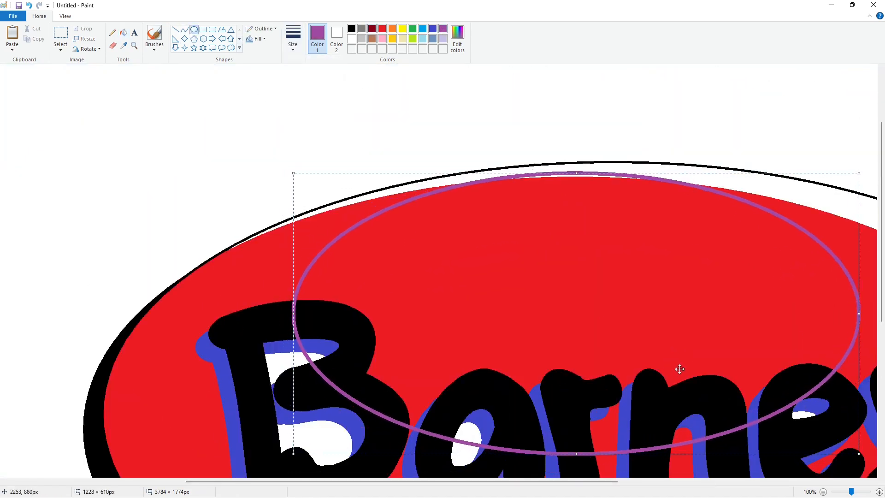
- Stretch the purple ellipse on all sides until it traces the outer edge of the red oval and its black crescent
{"action": "scroll", "coordinate": [577, 178], "scroll_direction": "down", "scroll_amount": 5}
{"action": "left_click_drag", "start_coordinate": [576, 149], "coordinate": [596, 379]}
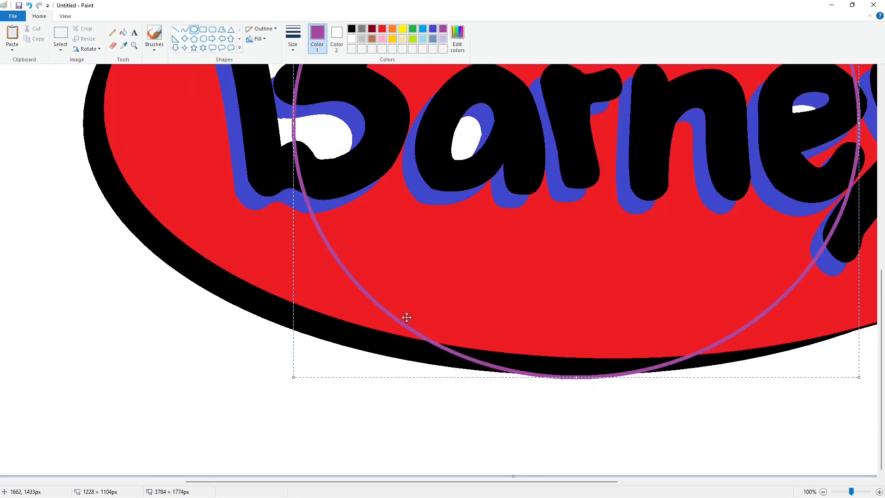
{"action": "scroll", "coordinate": [406, 318], "scroll_direction": "up", "scroll_amount": 2}
{"action": "left_click_drag", "start_coordinate": [293, 227], "coordinate": [80, 253]}
{"action": "left_click_drag", "start_coordinate": [448, 482], "coordinate": [714, 489]}
{"action": "left_click_drag", "start_coordinate": [354, 226], "coordinate": [561, 258]}
{"action": "left_click", "coordinate": [671, 427]}
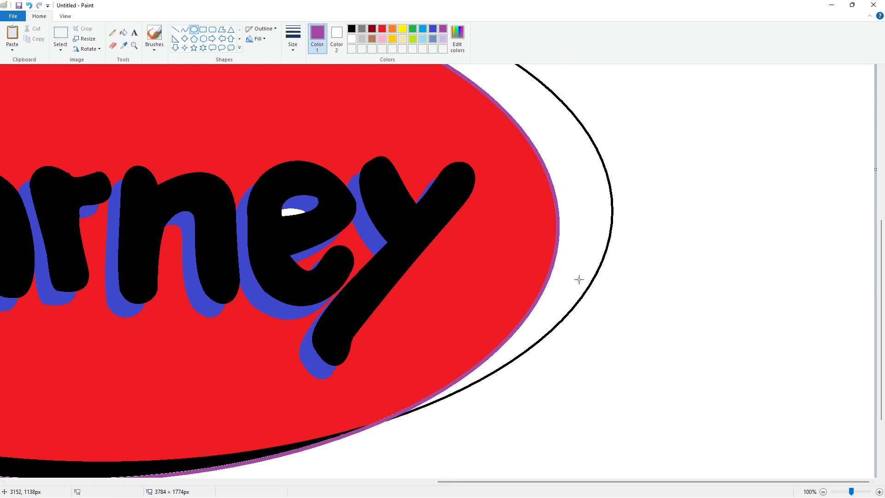
- Erase the black and purple ellipse outlines by flooding the background with each outline's colour and then with white
{"action": "scroll", "coordinate": [579, 279], "scroll_direction": "down", "scroll_amount": 1}
{"action": "left_click", "coordinate": [352, 29]}
{"action": "left_click", "coordinate": [123, 33]}
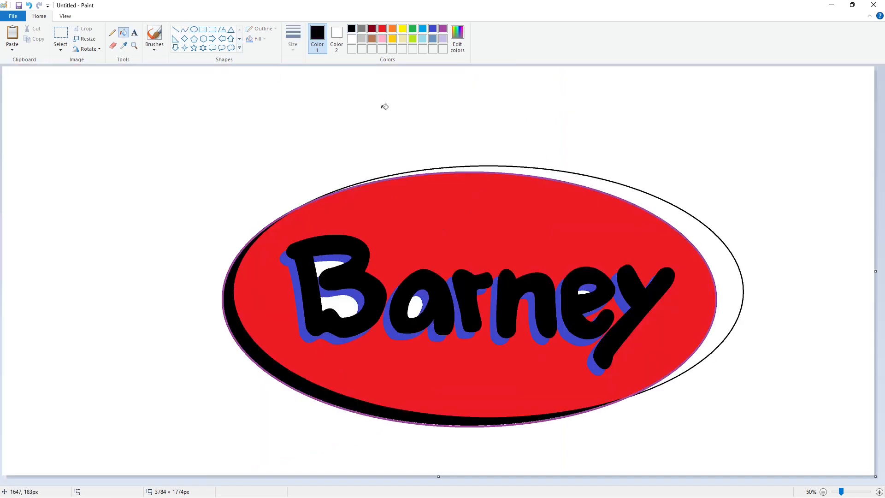
{"action": "left_click", "coordinate": [382, 109]}
{"action": "left_click", "coordinate": [351, 40]}
{"action": "left_click", "coordinate": [367, 98]}
{"action": "left_click", "coordinate": [443, 29]}
{"action": "left_click", "coordinate": [397, 109]}
{"action": "left_click", "coordinate": [351, 39]}
{"action": "left_click", "coordinate": [397, 109]}
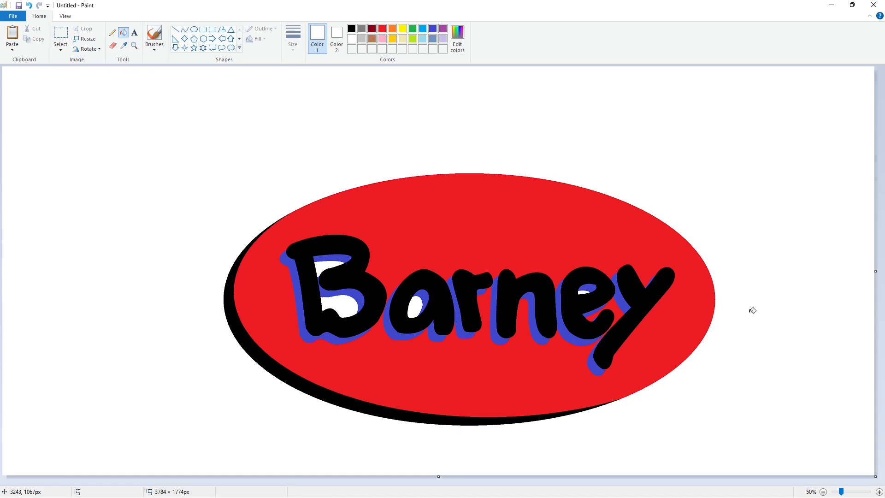
- Draw a black curve from the red oval's upper-right edge to a point above its centre, bulging up and outward
{"action": "left_click", "coordinate": [185, 30]}
{"action": "left_click", "coordinate": [352, 29]}
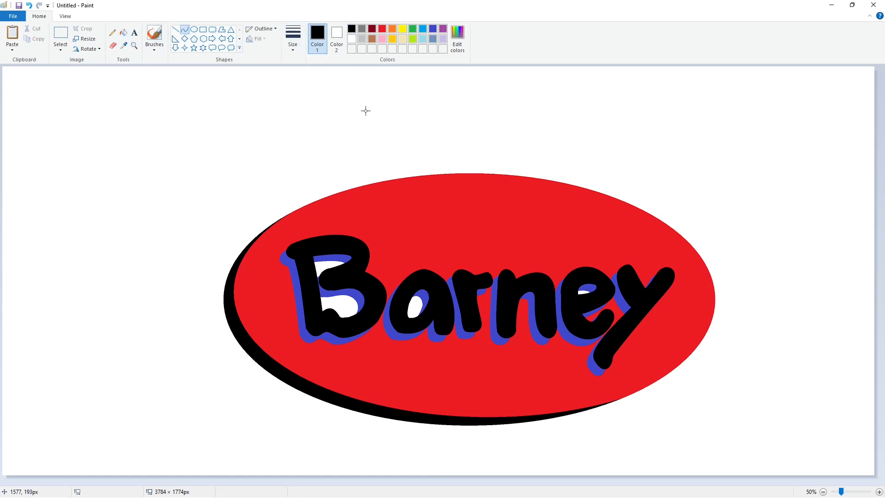
{"action": "mouse_move", "coordinate": [605, 197]}
{"action": "left_mouse_down"}
{"action": "mouse_move", "coordinate": [529, 114]}
{"action": "mouse_move", "coordinate": [496, 112]}
{"action": "left_mouse_up"}
{"action": "mouse_move", "coordinate": [551, 152]}
{"action": "left_mouse_down"}
{"action": "mouse_move", "coordinate": [573, 136]}
{"action": "mouse_move", "coordinate": [570, 116]}
{"action": "left_mouse_up"}
{"action": "left_click", "coordinate": [569, 117]}
{"action": "left_click_drag", "start_coordinate": [497, 112], "coordinate": [160, 309]}
{"action": "left_click_drag", "start_coordinate": [274, 231], "coordinate": [205, 154]}
{"action": "key", "text": "ctrl+z"}
- Draw a bulging curve from the first curve's upper end down to the oval's left, and fill the black crescent with blue-gray
{"action": "left_click_drag", "start_coordinate": [496, 112], "coordinate": [159, 302]}
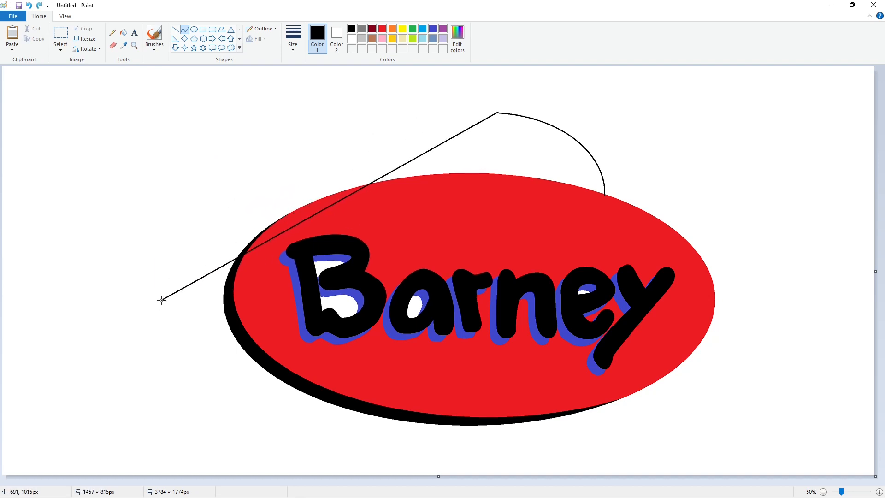
{"action": "left_click_drag", "start_coordinate": [391, 168], "coordinate": [196, 180]}
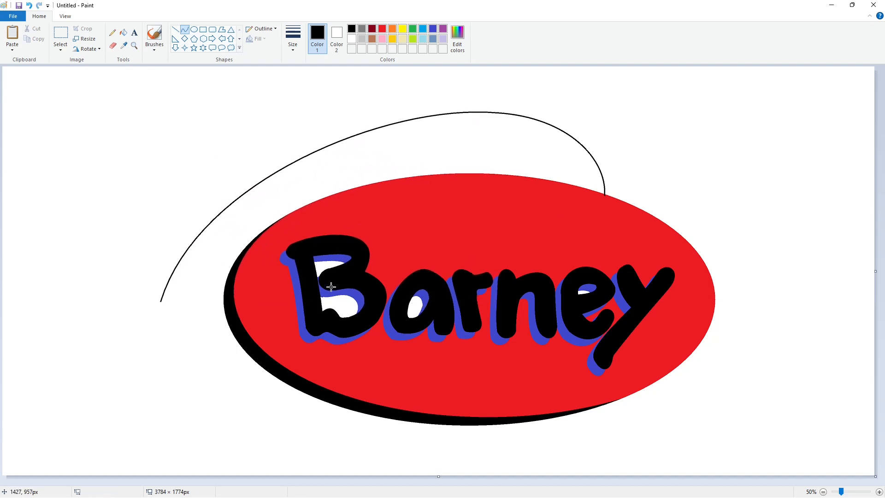
{"action": "left_click", "coordinate": [124, 32]}
{"action": "left_click", "coordinate": [433, 39]}
{"action": "left_click", "coordinate": [340, 397]}
- Close the back shape with a black curve from the left end of the outline around to the oval's bottom edge
{"action": "left_click", "coordinate": [184, 29]}
{"action": "left_click", "coordinate": [351, 28]}
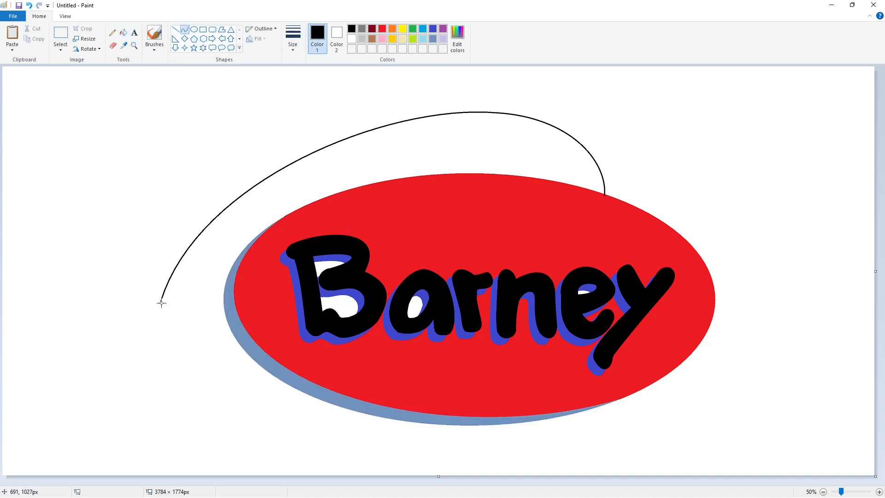
{"action": "mouse_move", "coordinate": [160, 303]}
{"action": "left_mouse_down"}
{"action": "mouse_move", "coordinate": [343, 406]}
{"action": "mouse_move", "coordinate": [156, 317]}
{"action": "mouse_move", "coordinate": [148, 355]}
{"action": "mouse_move", "coordinate": [183, 434]}
{"action": "mouse_move", "coordinate": [194, 435]}
{"action": "left_mouse_up"}
{"action": "left_click", "coordinate": [440, 435]}
- Fill the shape behind the red oval, including its outline, with purple
{"action": "left_click", "coordinate": [123, 33]}
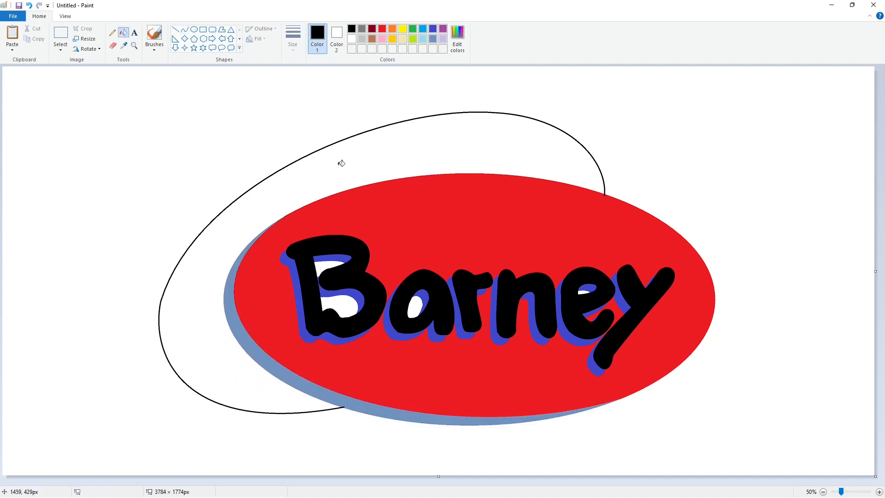
{"action": "left_click", "coordinate": [339, 164]}
{"action": "left_click", "coordinate": [443, 29]}
{"action": "left_click", "coordinate": [462, 131]}
- Draw a black curve inside the purple shape's lower-left edge and fill the strip outside it with black
{"action": "left_click", "coordinate": [351, 29]}
{"action": "left_click", "coordinate": [184, 30]}
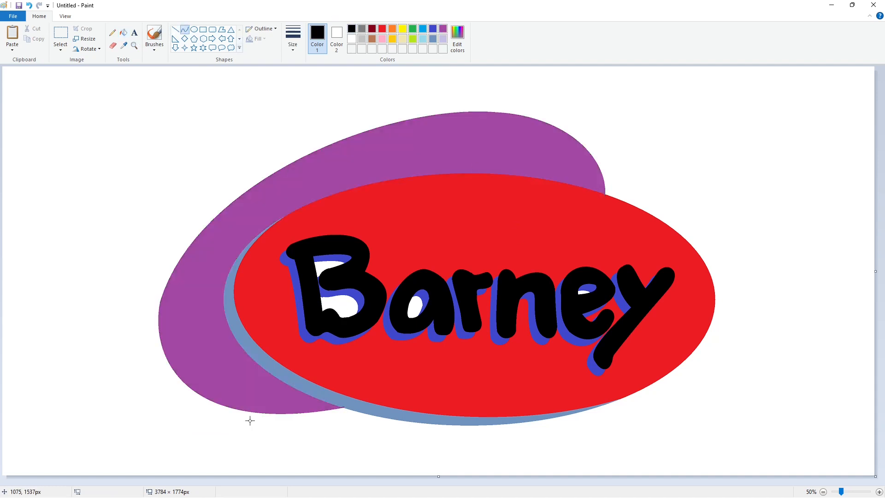
{"action": "left_click_drag", "start_coordinate": [321, 400], "coordinate": [158, 314]}
{"action": "left_click_drag", "start_coordinate": [270, 392], "coordinate": [164, 389]}
{"action": "left_click", "coordinate": [123, 33]}
{"action": "left_click", "coordinate": [224, 401]}
- Cover the black tips that overlap the blue-gray crescent with short blue-gray lines
{"action": "left_click", "coordinate": [879, 492]}
{"action": "scroll", "coordinate": [806, 456], "scroll_direction": "down", "scroll_amount": 7}
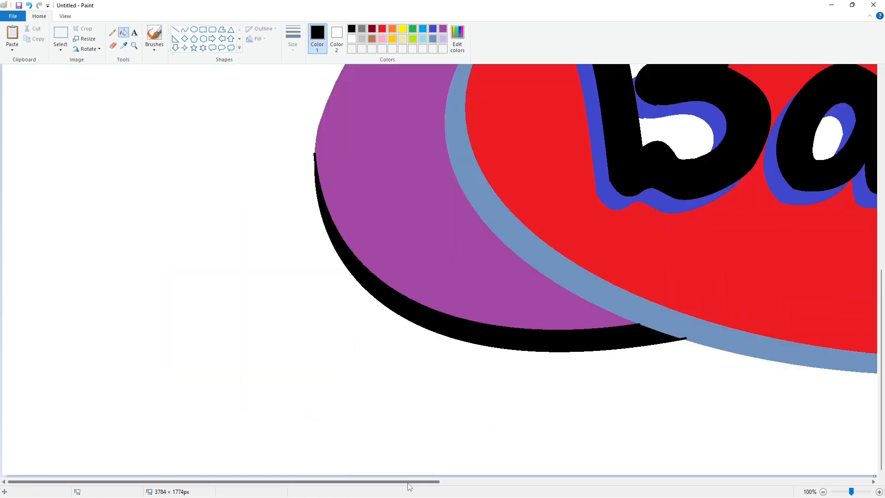
{"action": "left_click_drag", "start_coordinate": [408, 482], "coordinate": [573, 482]}
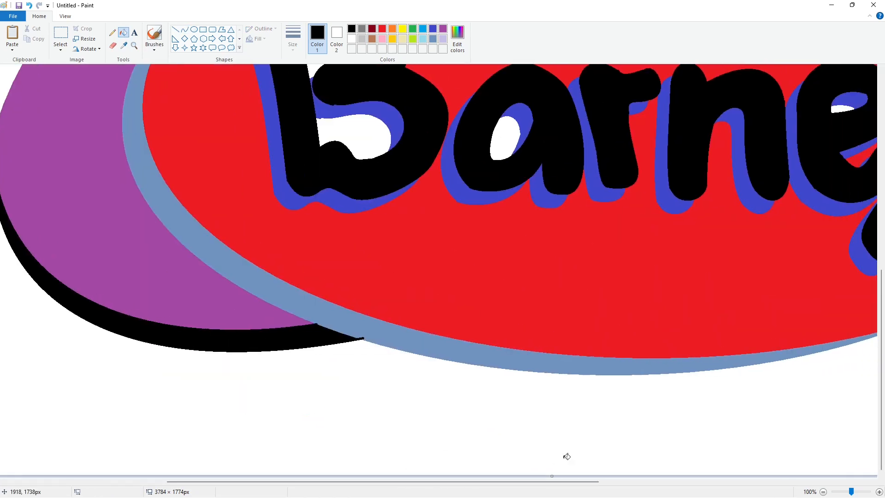
{"action": "left_click", "coordinate": [175, 29]}
{"action": "left_click", "coordinate": [432, 38]}
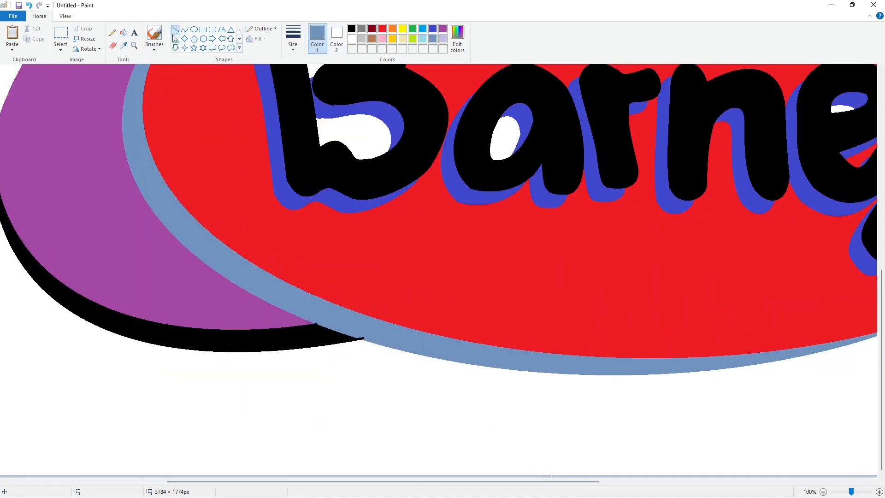
{"action": "left_click_drag", "start_coordinate": [357, 337], "coordinate": [368, 340]}
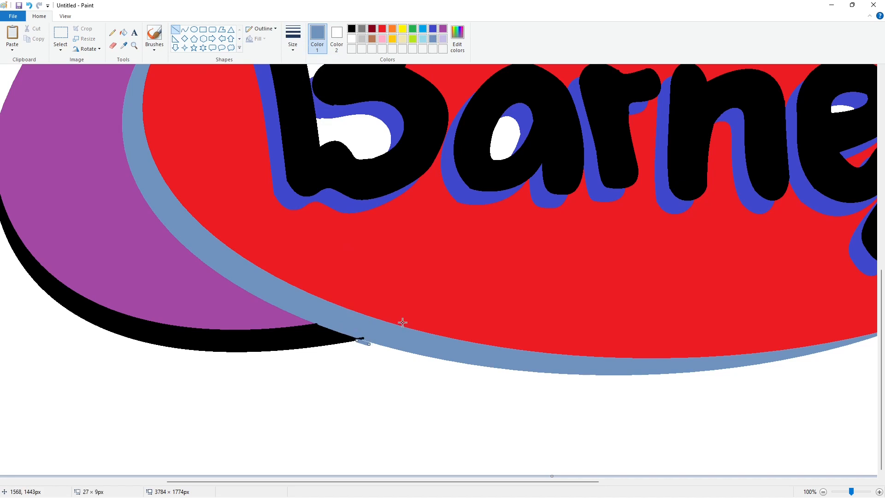
{"action": "left_click_drag", "start_coordinate": [309, 322], "coordinate": [317, 328]}
{"action": "left_click_drag", "start_coordinate": [322, 328], "coordinate": [322, 328]}
{"action": "left_click", "coordinate": [389, 317]}
- Smooth the bump on the purple shape's left edge with a white line about 31 × 129 px
{"action": "left_click_drag", "start_coordinate": [494, 481], "coordinate": [384, 482]}
{"action": "scroll", "coordinate": [366, 407], "scroll_direction": "up", "scroll_amount": 2}
{"action": "left_click", "coordinate": [351, 38]}
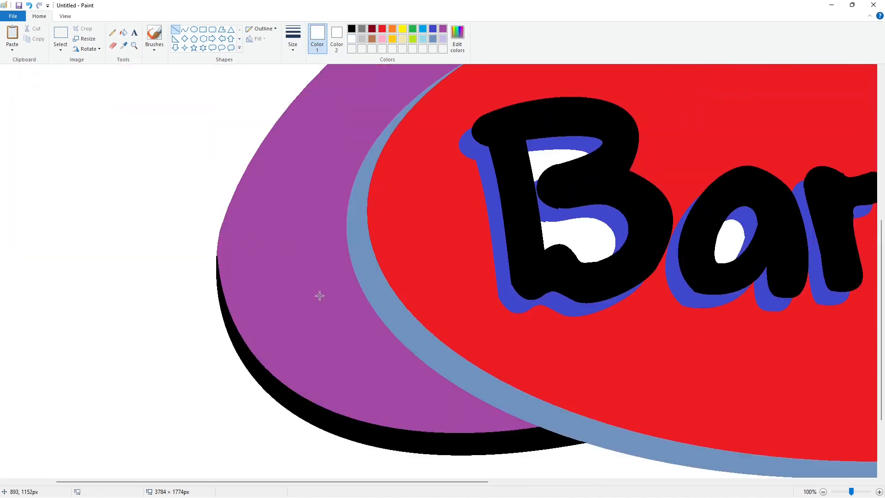
{"action": "scroll", "coordinate": [380, 316], "scroll_direction": "up", "scroll_amount": 2}
{"action": "left_click_drag", "start_coordinate": [215, 346], "coordinate": [228, 287]}
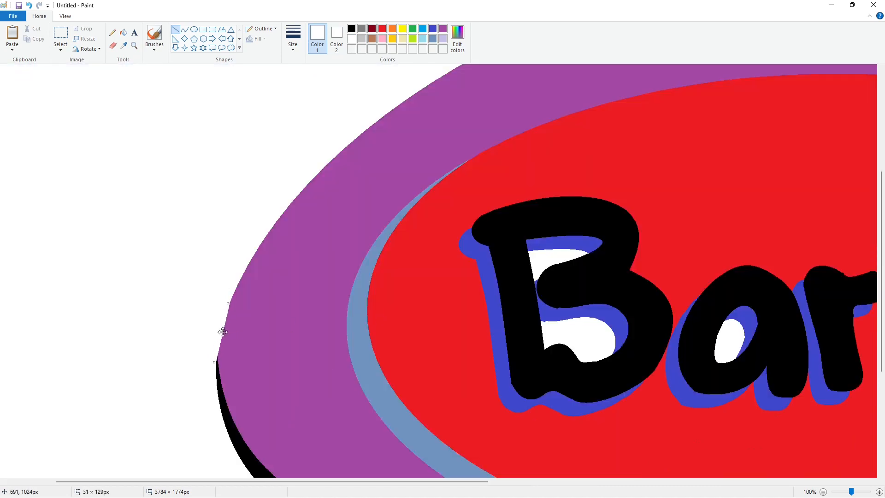
{"action": "scroll", "coordinate": [303, 329], "scroll_direction": "down", "scroll_amount": 2}
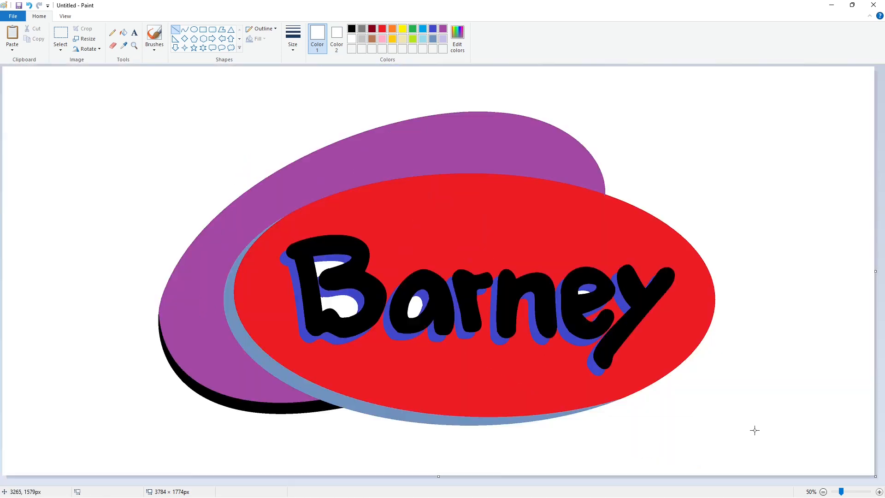
- Create a custom magenta from the palette purple, plus a darker shade of it
{"action": "left_click", "coordinate": [443, 29]}
{"action": "left_click", "coordinate": [457, 40]}
{"action": "left_click_drag", "start_coordinate": [511, 240], "coordinate": [540, 244]}
{"action": "key", "text": "Return"}
{"action": "left_click", "coordinate": [457, 36]}
{"action": "left_click", "coordinate": [362, 313]}
- Create a lighter custom green and a darker shade of it from the palette green
{"action": "left_click", "coordinate": [412, 29]}
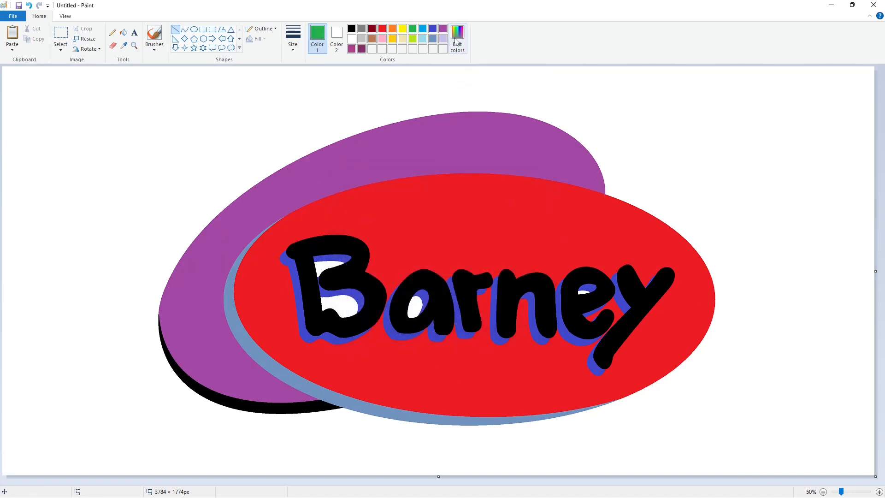
{"action": "left_click", "coordinate": [457, 39]}
{"action": "left_click", "coordinate": [539, 232]}
{"action": "mouse_move", "coordinate": [475, 216]}
{"action": "left_mouse_down"}
{"action": "mouse_move", "coordinate": [469, 228]}
{"action": "mouse_move", "coordinate": [477, 214]}
{"action": "mouse_move", "coordinate": [478, 229]}
{"action": "left_mouse_up"}
{"action": "left_click", "coordinate": [539, 235]}
{"action": "left_click", "coordinate": [358, 315]}
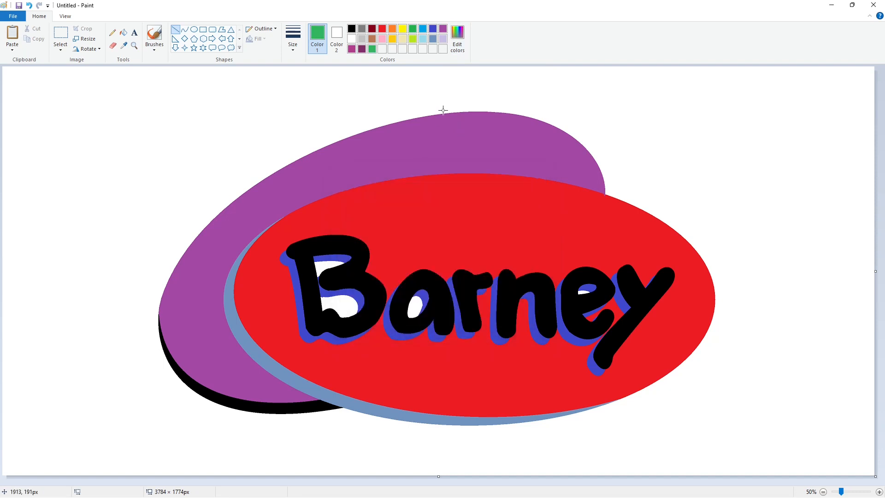
{"action": "left_click", "coordinate": [457, 39]}
{"action": "left_click", "coordinate": [539, 245]}
{"action": "left_click", "coordinate": [357, 315]}
- Fill the red oval and the white letter openings with the custom magenta, and the blue-gray crescent with the darker magenta
{"action": "left_click", "coordinate": [123, 32]}
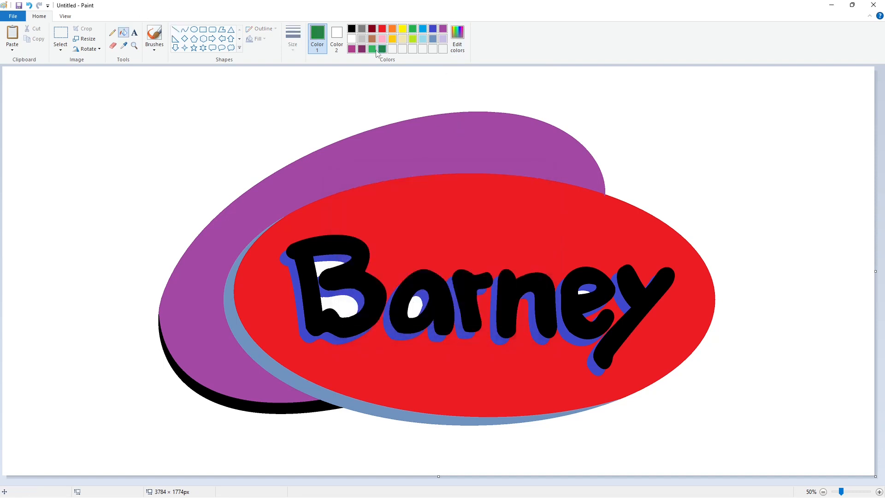
{"action": "left_click", "coordinate": [351, 48]}
{"action": "left_click", "coordinate": [404, 212]}
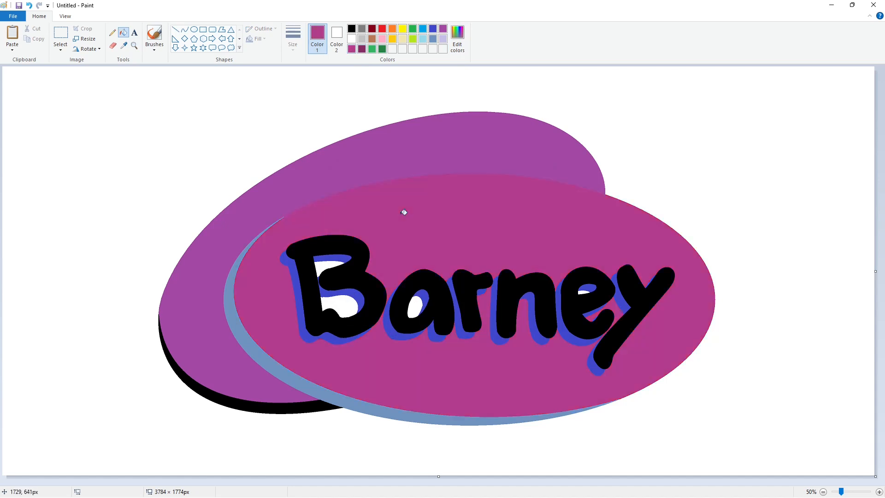
{"action": "left_click", "coordinate": [328, 267]}
{"action": "left_click", "coordinate": [341, 302]}
{"action": "left_click", "coordinate": [415, 307]}
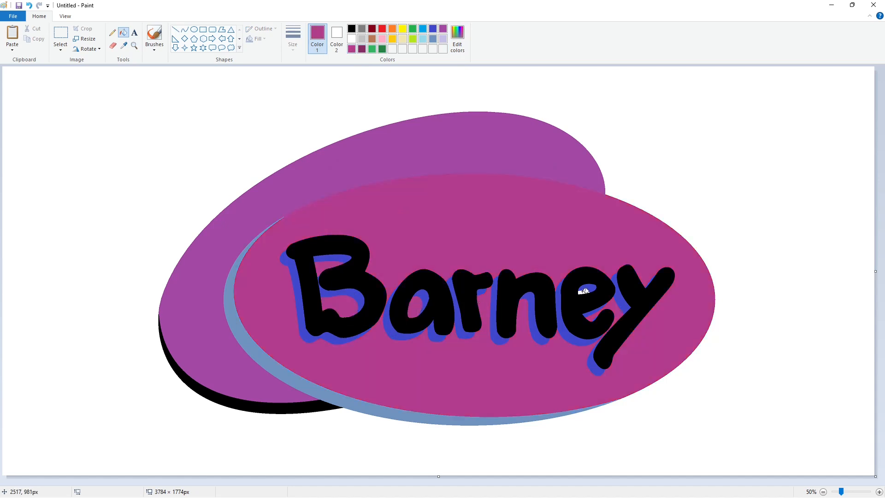
{"action": "left_click", "coordinate": [362, 48]}
{"action": "left_click", "coordinate": [237, 321]}
- Fill the purple back shape with the lighter custom green and its black lower strip with the darker green
{"action": "left_click", "coordinate": [372, 49]}
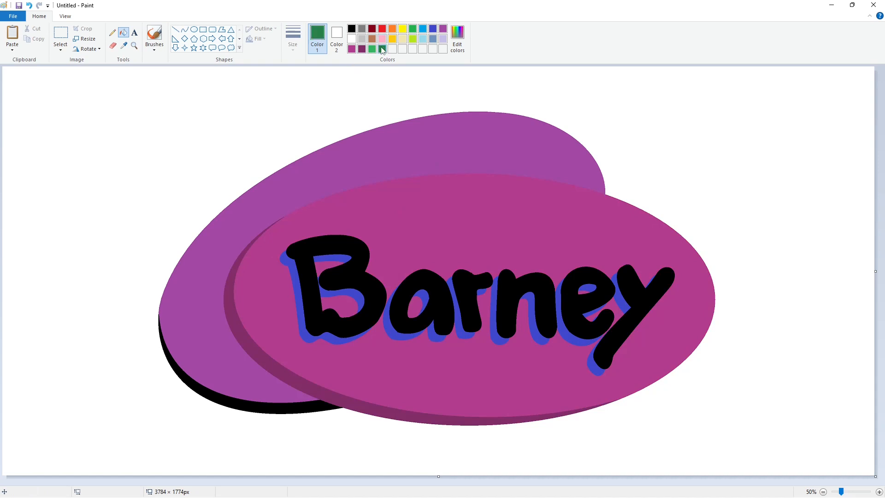
{"action": "left_click", "coordinate": [389, 148]}
{"action": "left_click", "coordinate": [381, 49]}
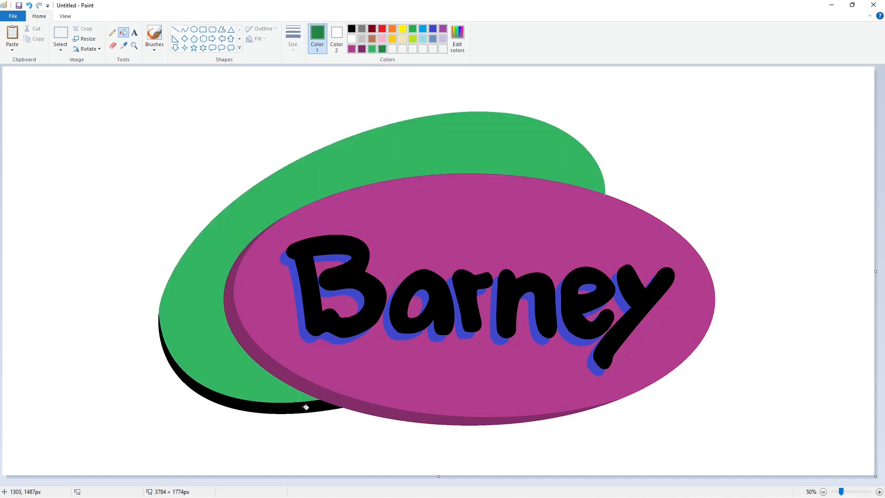
{"action": "left_click", "coordinate": [305, 407]}
- Fill all six black letters of the word Barney with white
{"action": "left_click", "coordinate": [352, 39]}
{"action": "left_click", "coordinate": [364, 264]}
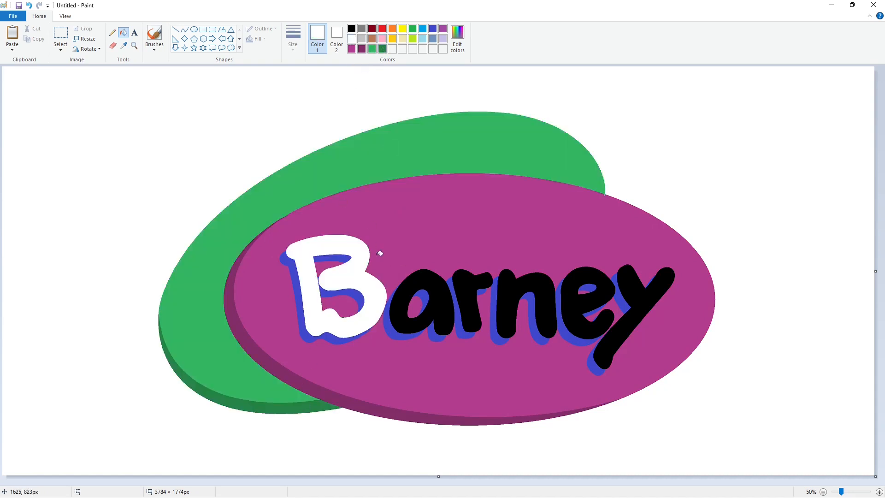
{"action": "left_click", "coordinate": [430, 283]}
{"action": "left_click", "coordinate": [461, 295]}
{"action": "left_click", "coordinate": [516, 300]}
{"action": "left_click", "coordinate": [576, 322]}
{"action": "left_click", "coordinate": [645, 290]}
- Fill the indigo shadow areas around and inside the letters with the dark magenta
{"action": "left_click", "coordinate": [362, 49]}
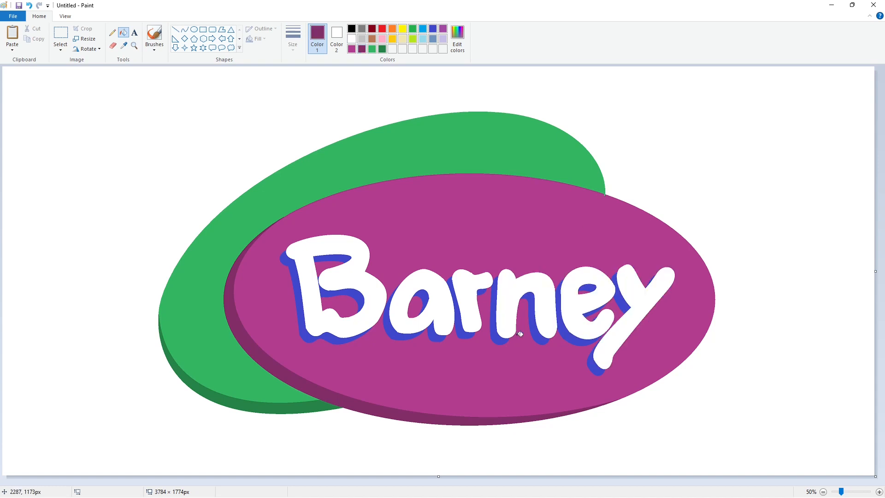
{"action": "left_click", "coordinate": [304, 307]}
{"action": "left_click", "coordinate": [332, 257]}
{"action": "left_click", "coordinate": [364, 302]}
{"action": "left_click", "coordinate": [391, 316]}
{"action": "left_click", "coordinate": [422, 299]}
{"action": "left_click", "coordinate": [435, 335]}
{"action": "left_click", "coordinate": [455, 318]}
{"action": "left_click", "coordinate": [494, 322]}
{"action": "left_click", "coordinate": [481, 289]}
{"action": "left_click", "coordinate": [535, 331]}
{"action": "left_click", "coordinate": [565, 322]}
{"action": "left_click", "coordinate": [586, 289]}
{"action": "left_click", "coordinate": [622, 297]}
- Fill the leftover indigo shadow pieces inside the e and beside the tail of the y with dark magenta
{"action": "left_click", "coordinate": [878, 492]}
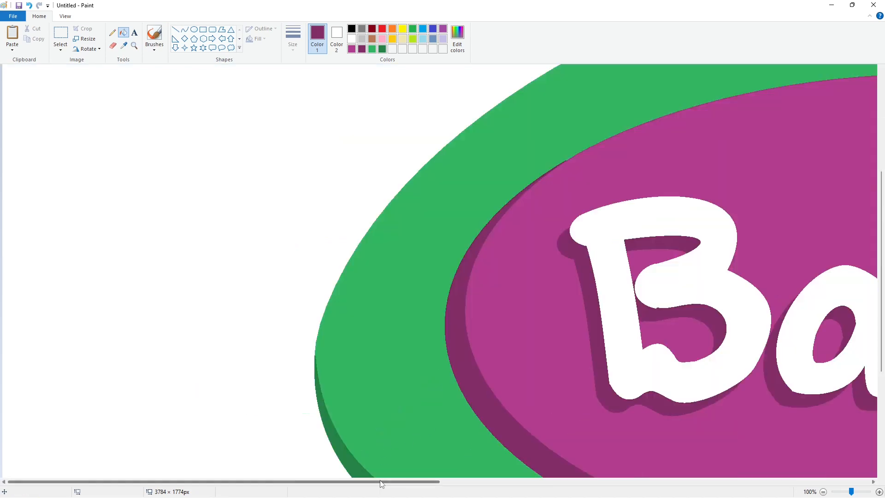
{"action": "left_click_drag", "start_coordinate": [380, 483], "coordinate": [704, 481]}
{"action": "left_click", "coordinate": [530, 356]}
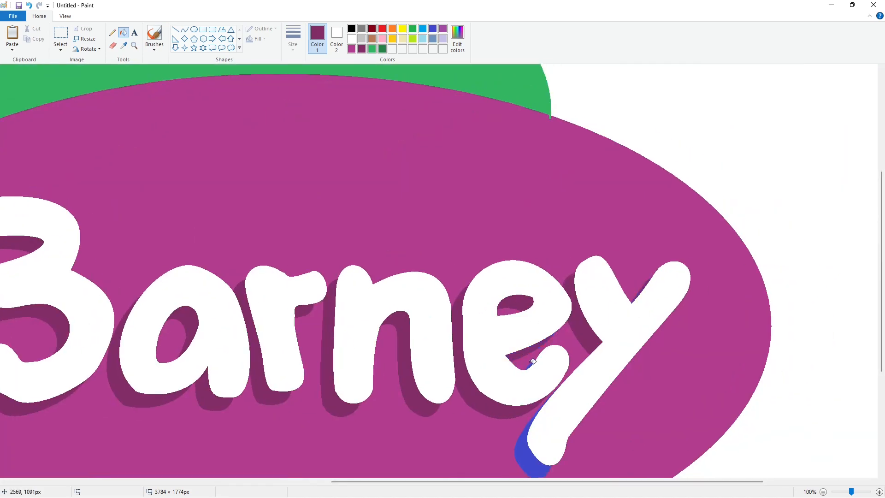
{"action": "left_click", "coordinate": [534, 455]}
{"action": "scroll", "coordinate": [783, 444], "scroll_direction": "down", "scroll_amount": 1}
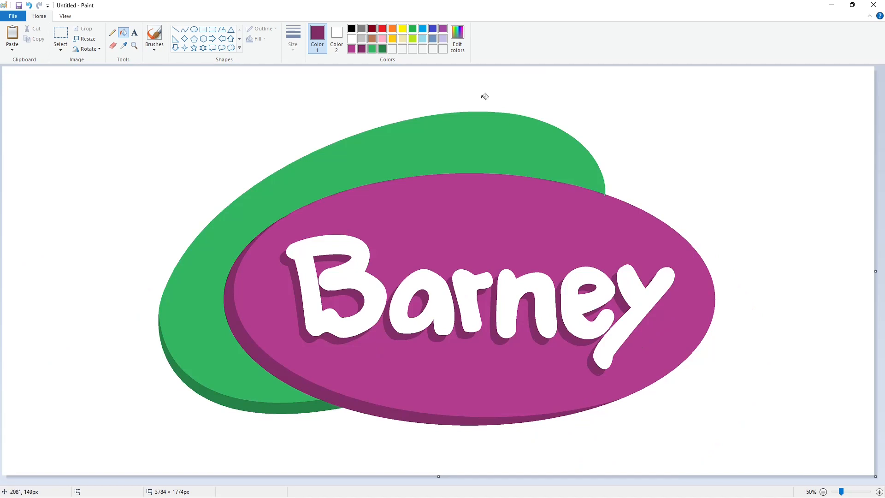
- Mix a more violet custom purple and fill the oval behind the word with it
{"action": "left_click", "coordinate": [457, 37]}
{"action": "left_click_drag", "start_coordinate": [540, 246], "coordinate": [541, 238]}
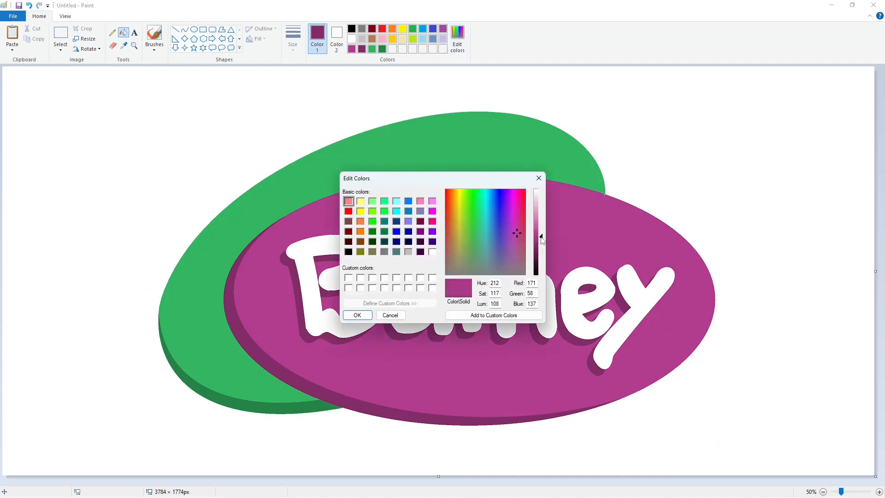
{"action": "left_click", "coordinate": [357, 314]}
{"action": "left_click", "coordinate": [457, 37]}
{"action": "left_click", "coordinate": [357, 314]}
{"action": "left_click", "coordinate": [467, 227]}
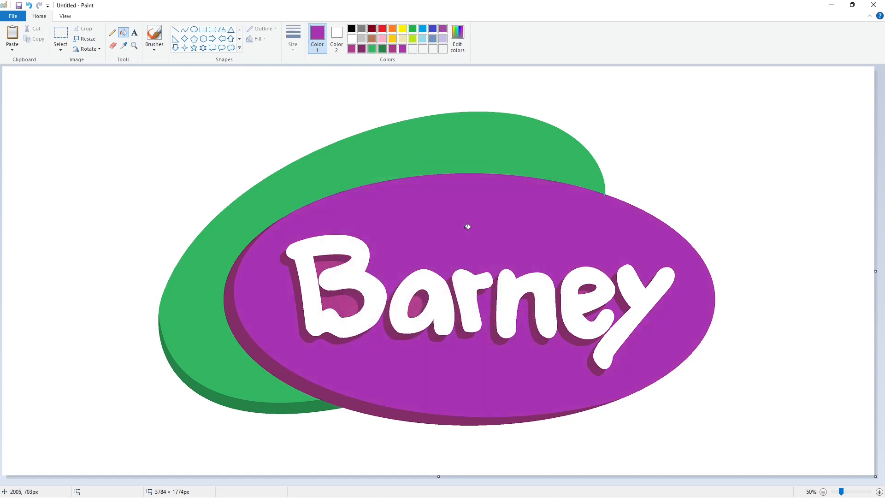
- Mix a custom purple with red 182, green 48 and blue 172, and fill the oval and the openings inside the letters with it
{"action": "left_click", "coordinate": [457, 37]}
{"action": "left_click", "coordinate": [511, 226]}
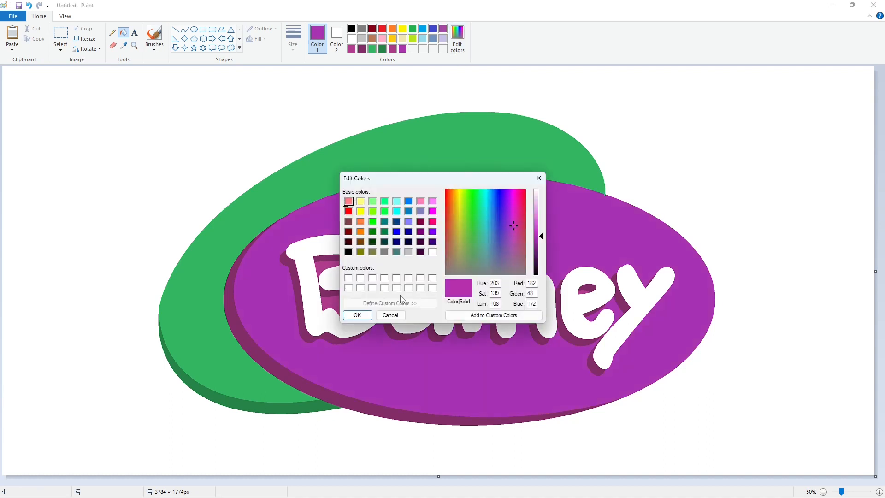
{"action": "left_click", "coordinate": [357, 315]}
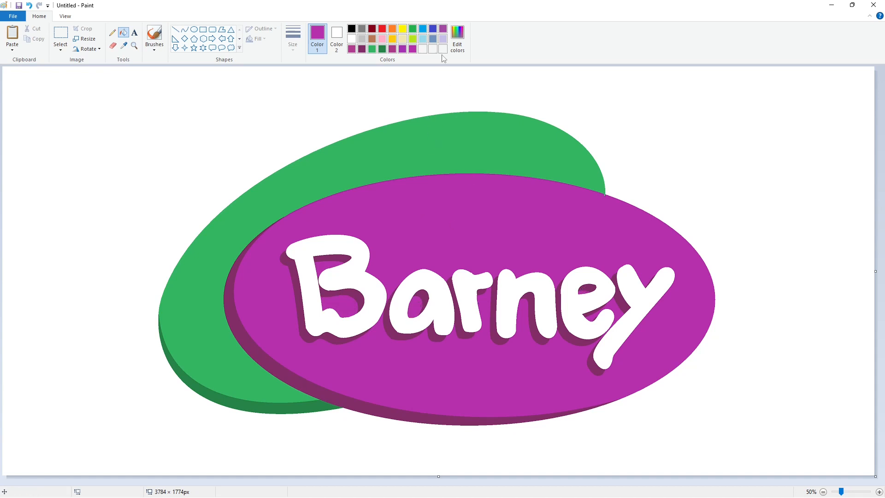
- Mix a darker shade of the same purple and fill the oval's edge and the shadows of the letter B with it
{"action": "left_click", "coordinate": [457, 37]}
{"action": "left_click_drag", "start_coordinate": [543, 238], "coordinate": [543, 249]}
{"action": "left_click", "coordinate": [357, 315]}
{"action": "left_click", "coordinate": [879, 491]}
{"action": "left_click_drag", "start_coordinate": [348, 482], "coordinate": [489, 482]}
{"action": "left_click", "coordinate": [303, 275]}
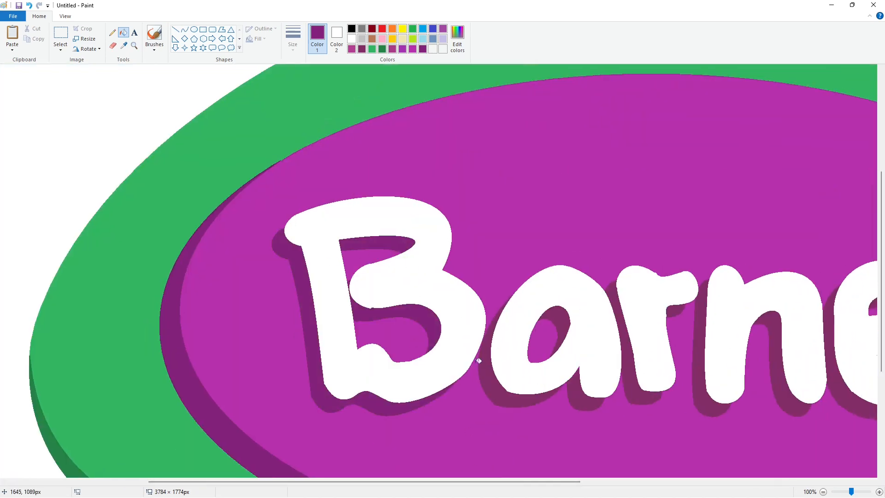
- Fill the remaining shadows of the letters a, r, n, e and y with the dark purple
{"action": "scroll", "coordinate": [501, 460], "scroll_direction": "right", "scroll_amount": 3}
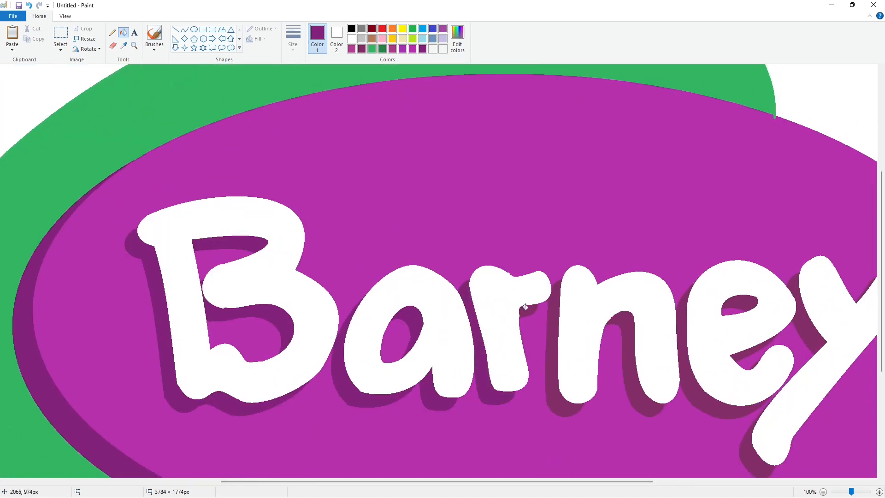
{"action": "left_click_drag", "start_coordinate": [526, 481], "coordinate": [664, 481]}
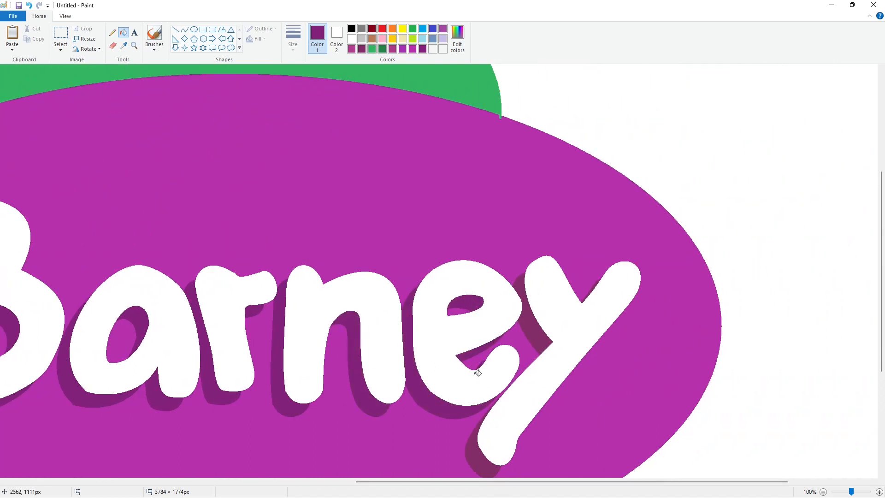
{"action": "scroll", "coordinate": [488, 366], "scroll_direction": "down", "scroll_amount": 3}
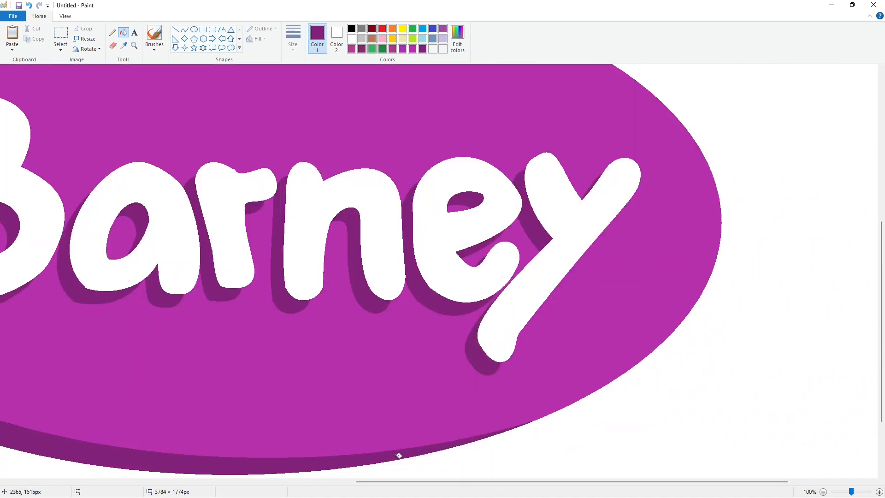
{"action": "scroll", "coordinate": [395, 454], "scroll_direction": "down", "scroll_amount": 1, "text": "ctrl"}
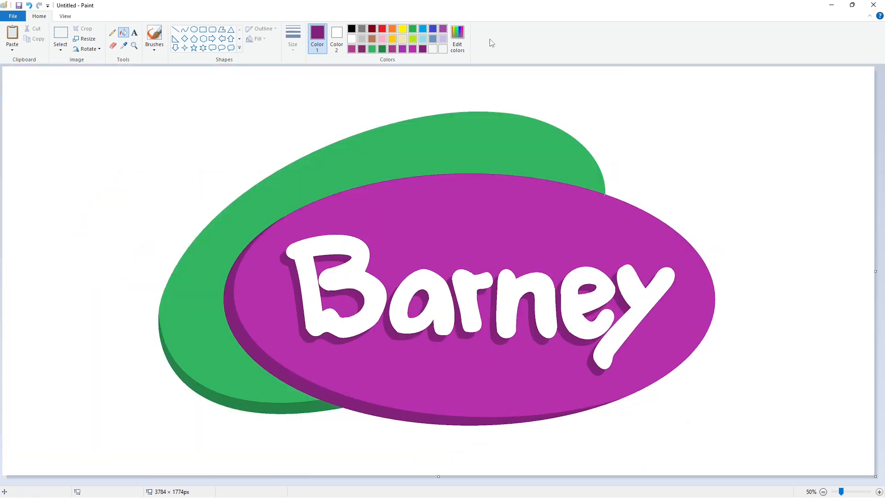